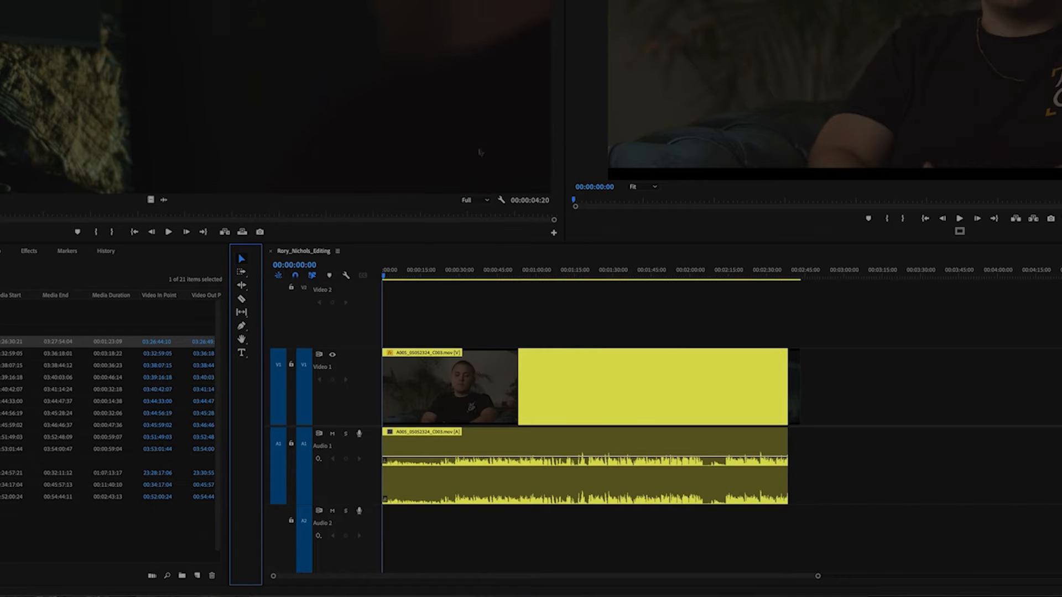
# - Practise selecting the interview clip and the short end clip with the Selection tool, individually and by marquee
pyautogui.click(520, 433)
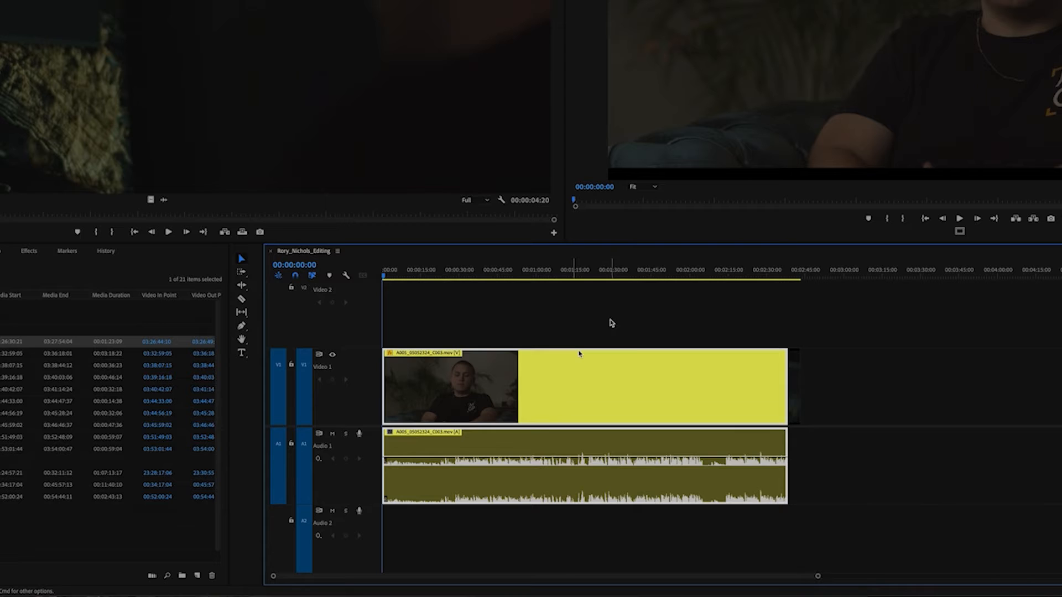
pyautogui.click(610, 321)
pyautogui.click(797, 390)
pyautogui.click(764, 421)
pyautogui.click(834, 410)
pyautogui.moveTo(847, 358); pyautogui.dragTo(659, 507)
pyautogui.moveTo(690, 392); pyautogui.dragTo(679, 419)
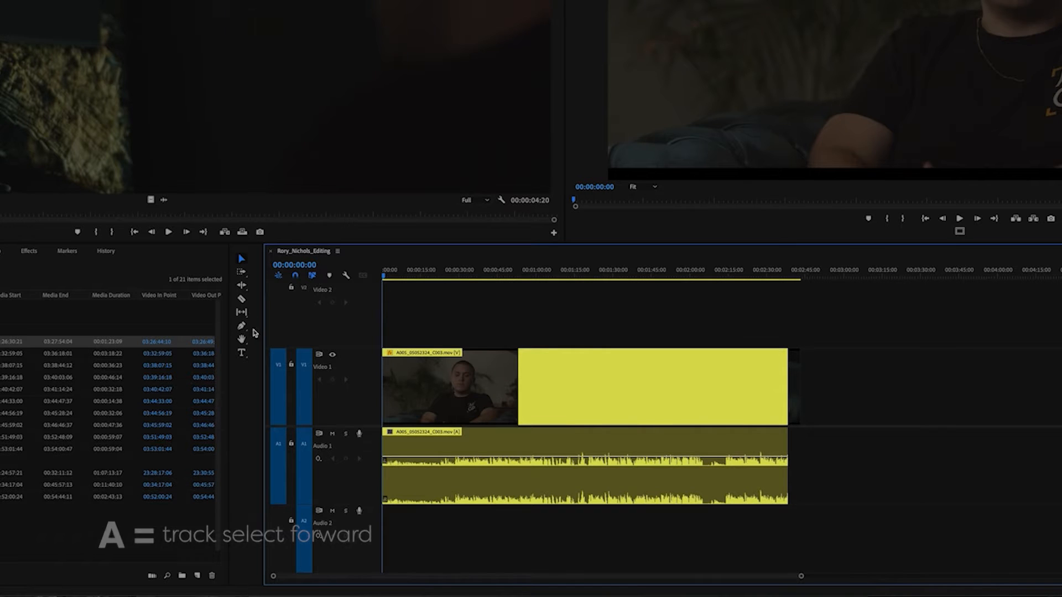
# - Use Track Select Forward to select everything from the interview clip onward, and from the short end clip onward
pyautogui.click(241, 274)
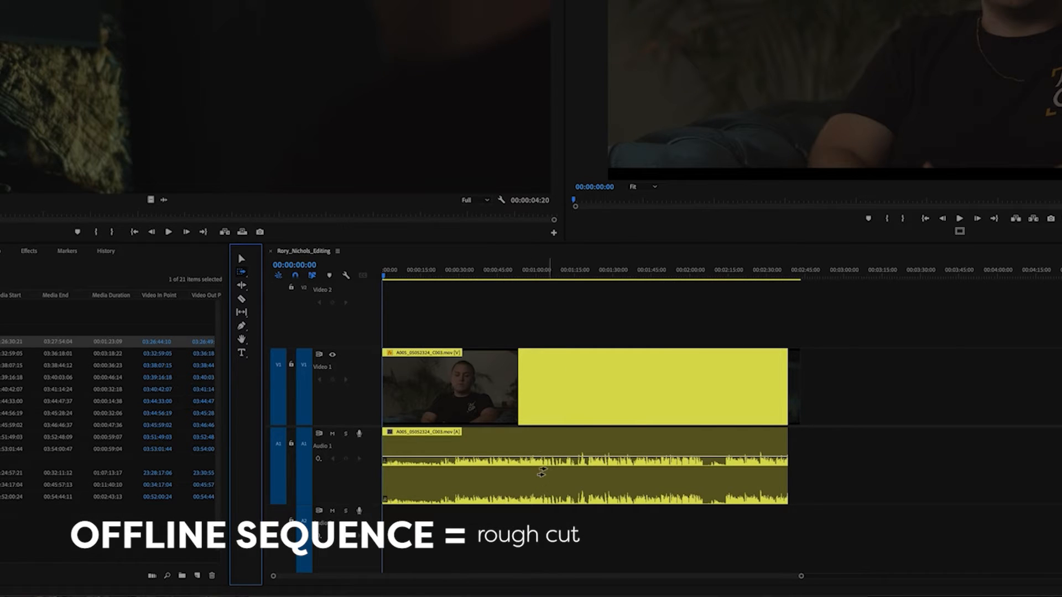
pyautogui.click(447, 380)
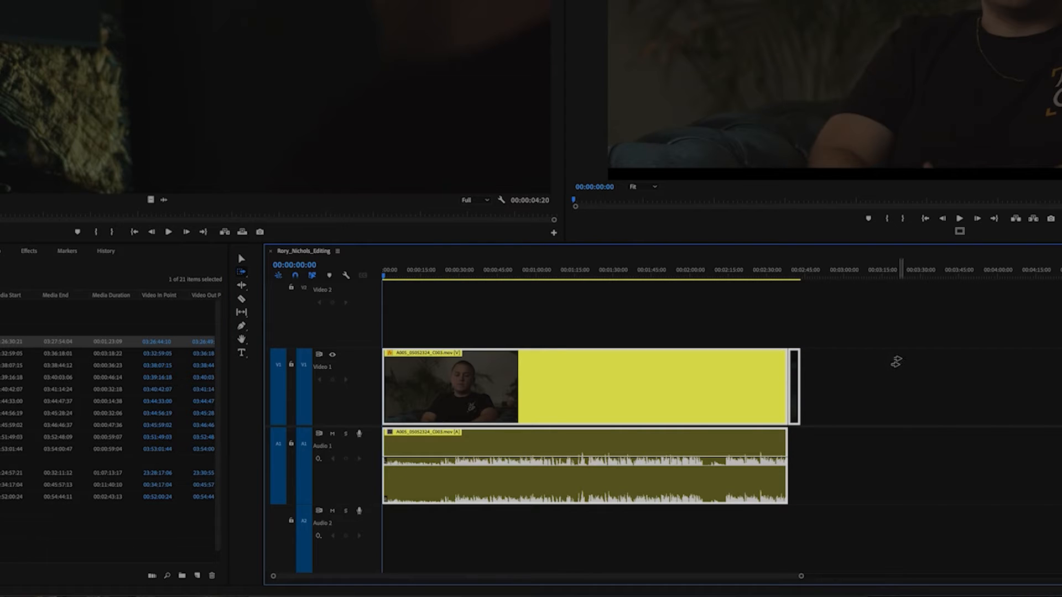
pyautogui.click(796, 389)
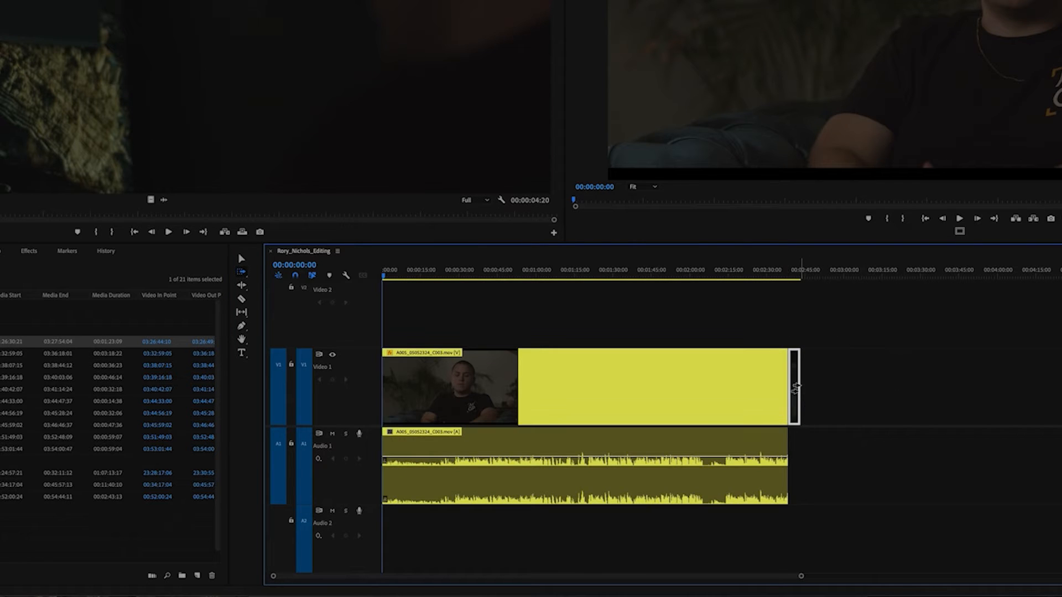
pyautogui.press('v')
# - Try trimming the start of the interview clip with the Ripple Edit tool, including a trim of about 14 seconds
pyautogui.click(242, 284)
pyautogui.moveTo(390, 392); pyautogui.dragTo(408, 390)
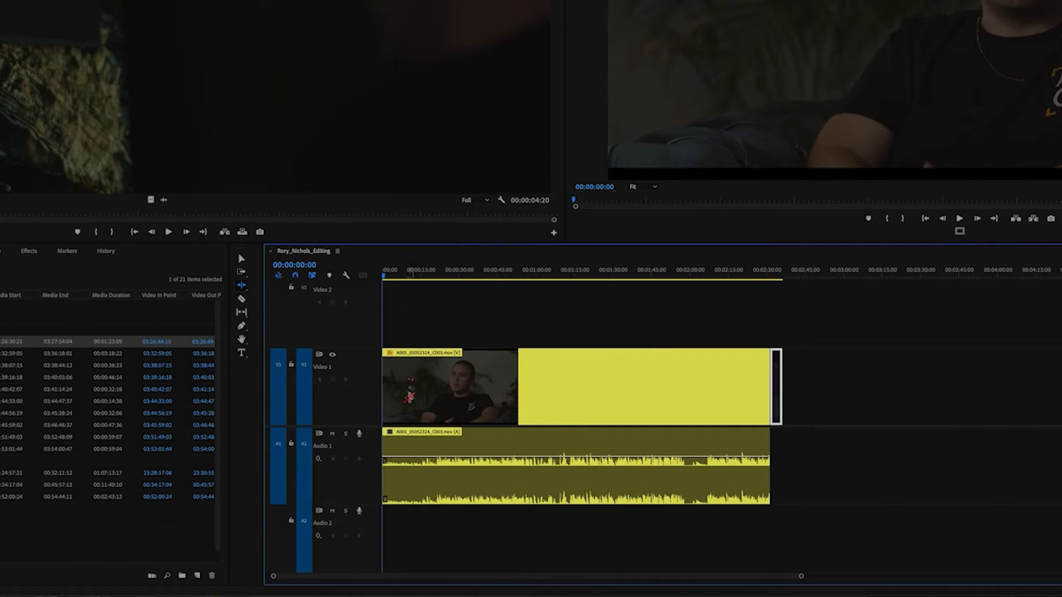
pyautogui.hotkey('ctrl', 'z')
pyautogui.moveTo(390, 397); pyautogui.dragTo(421, 409)
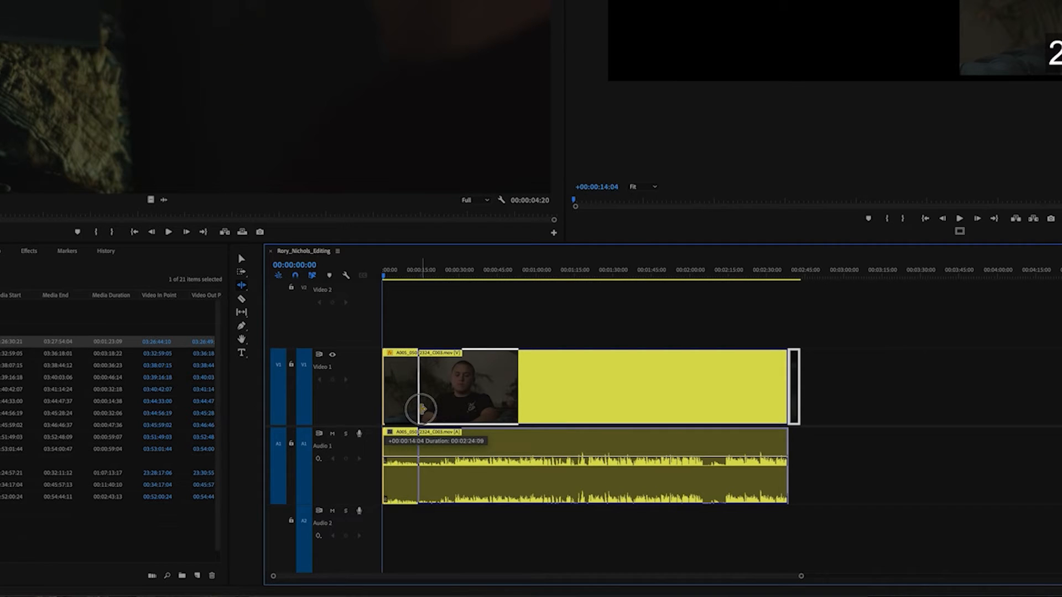
pyautogui.moveTo(422, 409); pyautogui.dragTo(414, 427)
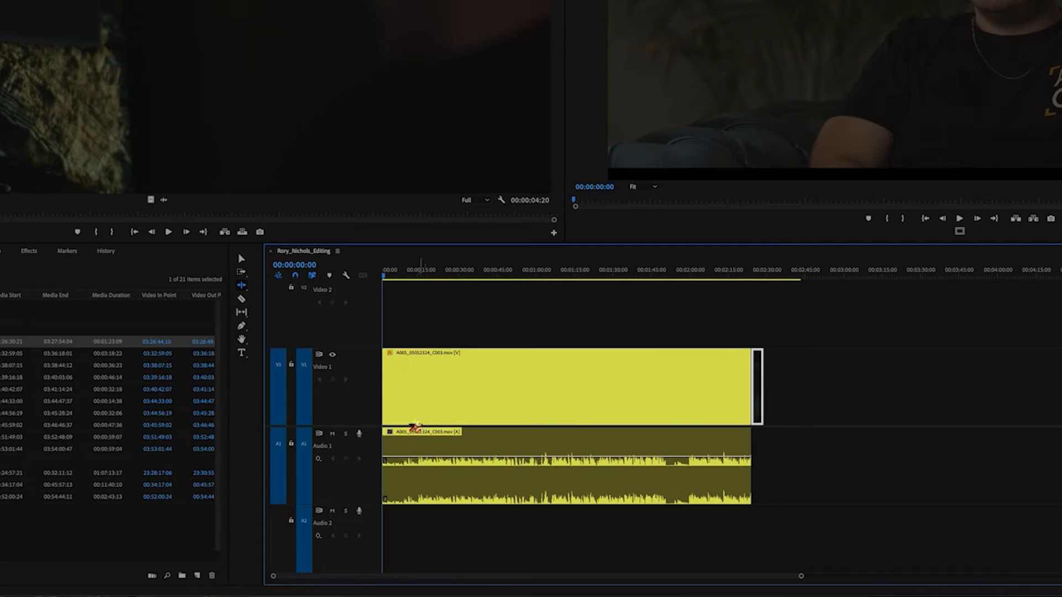
pyautogui.hotkey('ctrl', 'z')
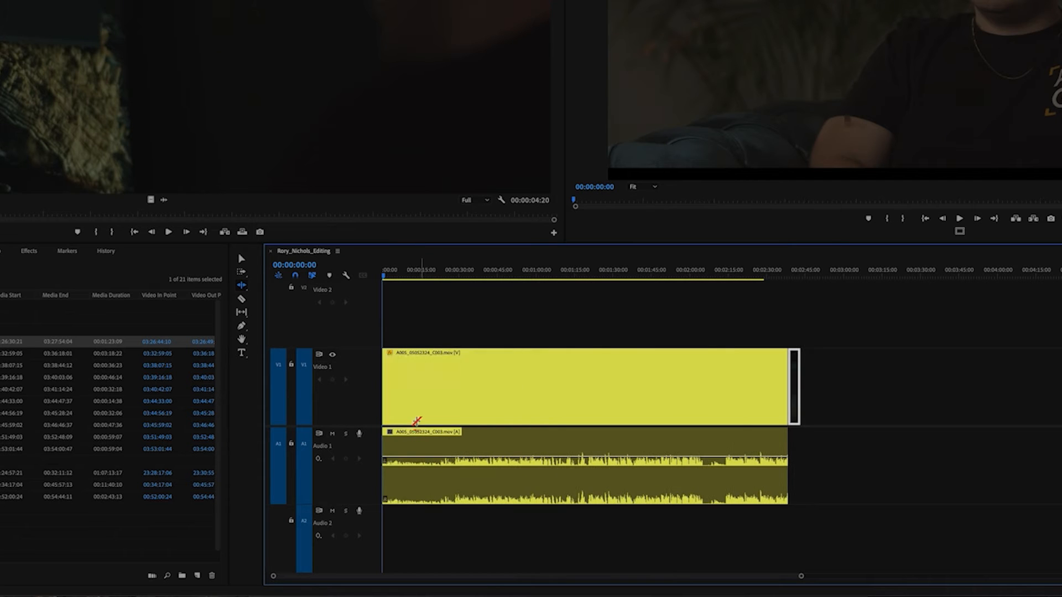
# - Try removing the opening of the interview clip by cutting it with the Razor tool and deleting the piece and its gap
pyautogui.press('c')
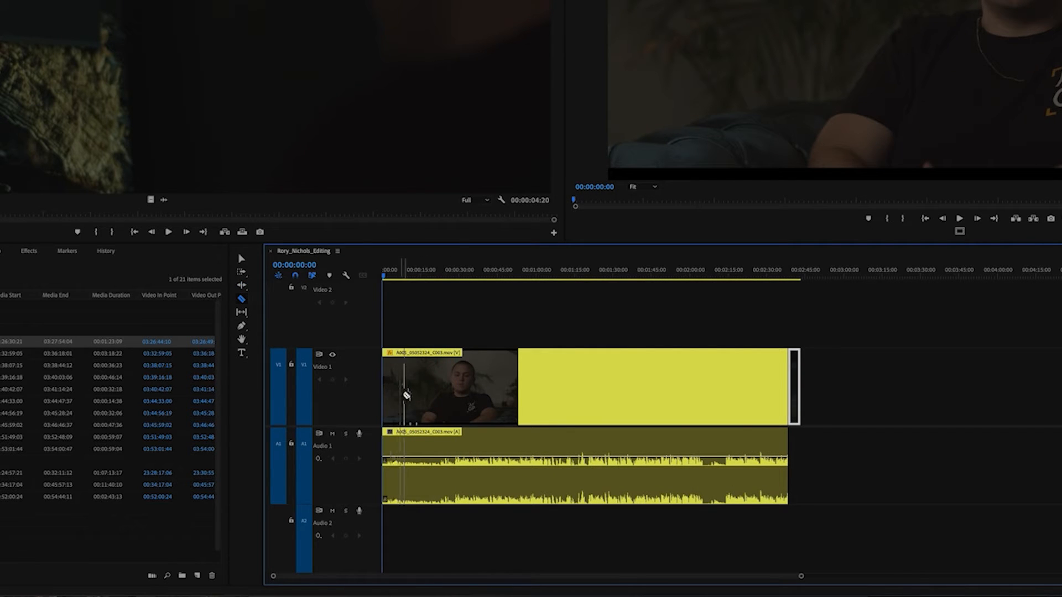
pyautogui.click(418, 470)
pyautogui.press('v')
pyautogui.click(407, 425)
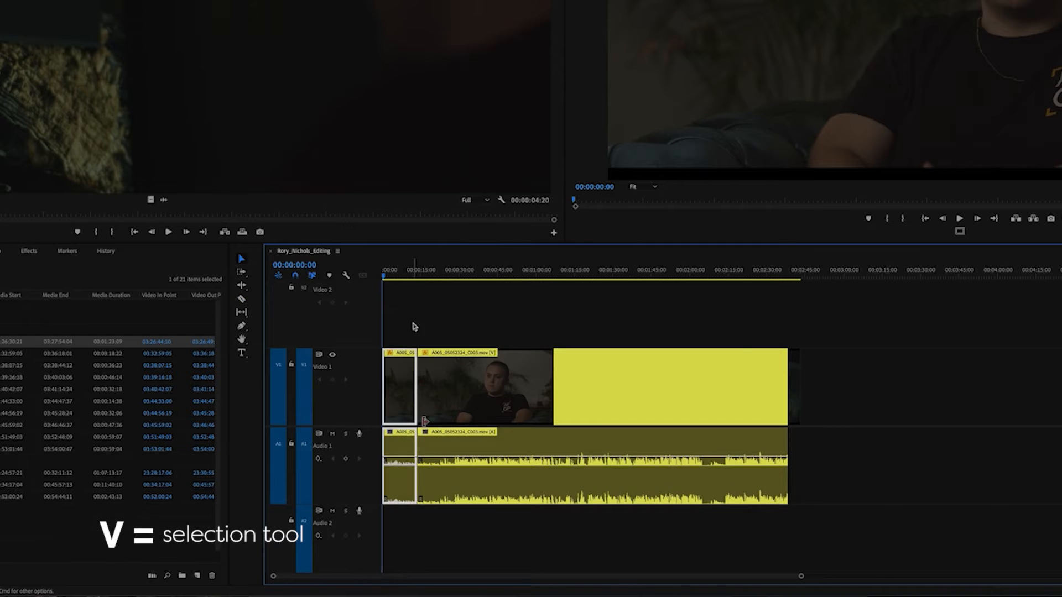
pyautogui.press('Delete')
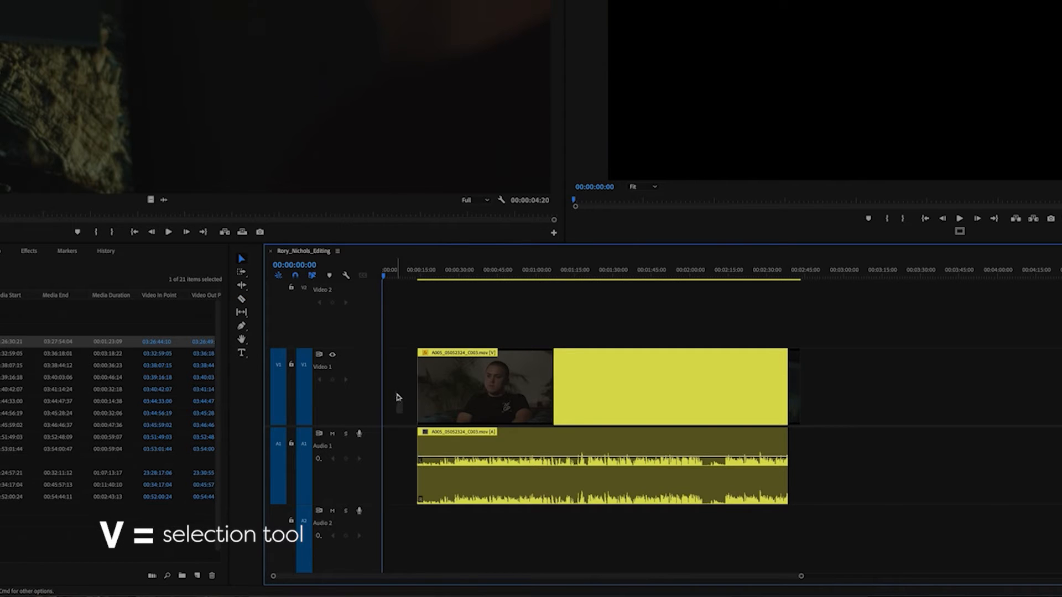
pyautogui.click(398, 397)
pyautogui.press('Delete')
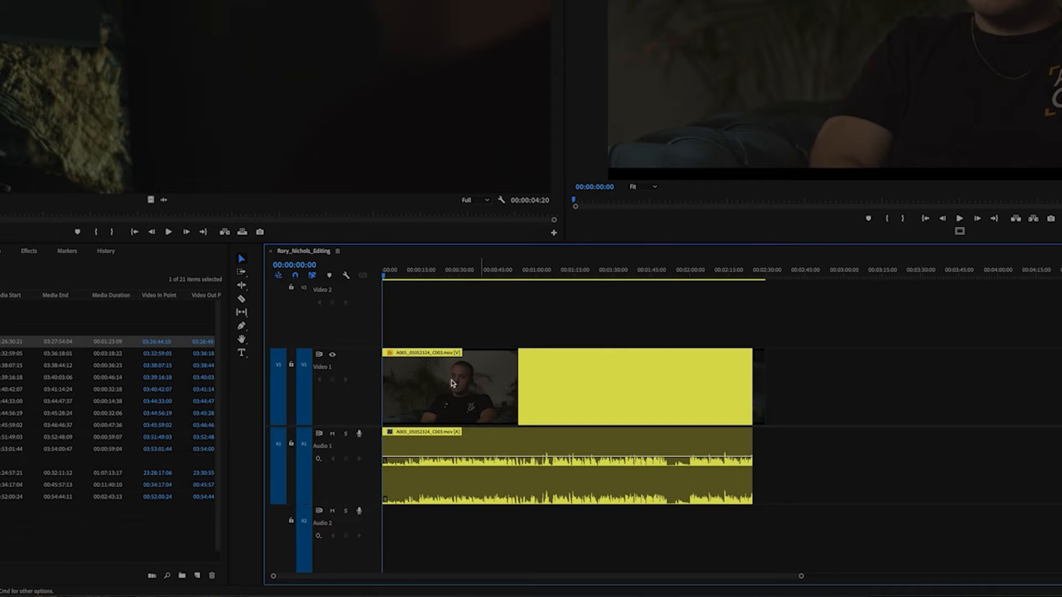
pyautogui.press('super+z')
pyautogui.press('super+z')
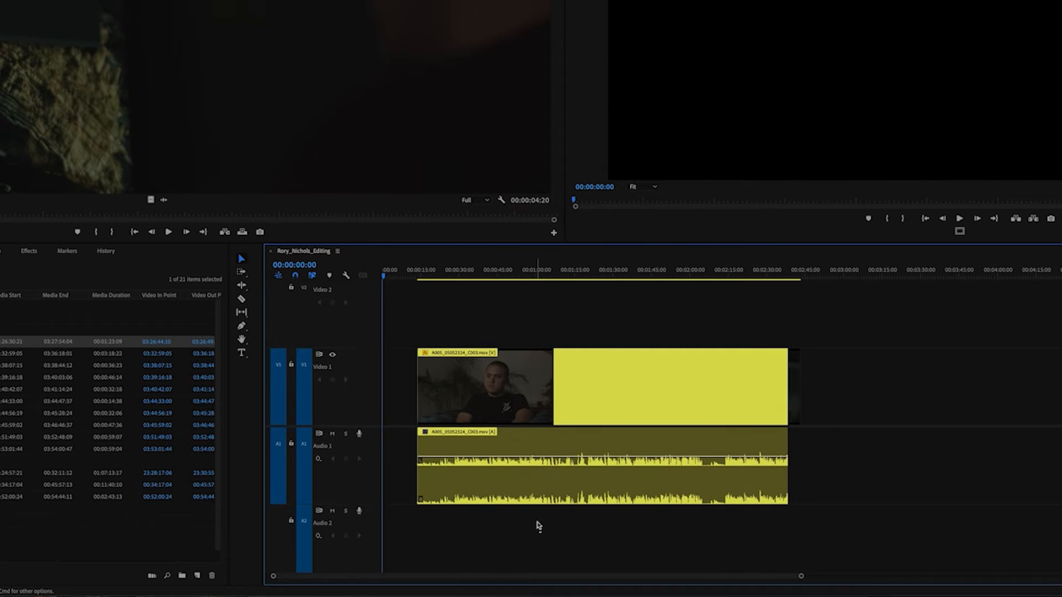
# - Try ripple-trimming the start of the interview clip by a few seconds so the rest closes up automatically
pyautogui.press('b')
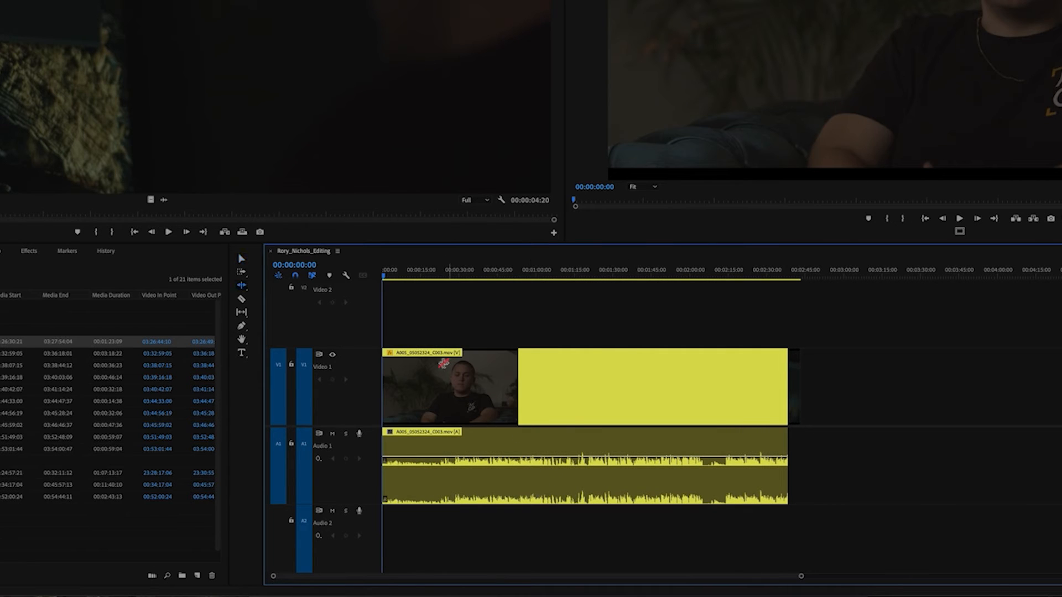
pyautogui.moveTo(387, 381); pyautogui.dragTo(406, 380)
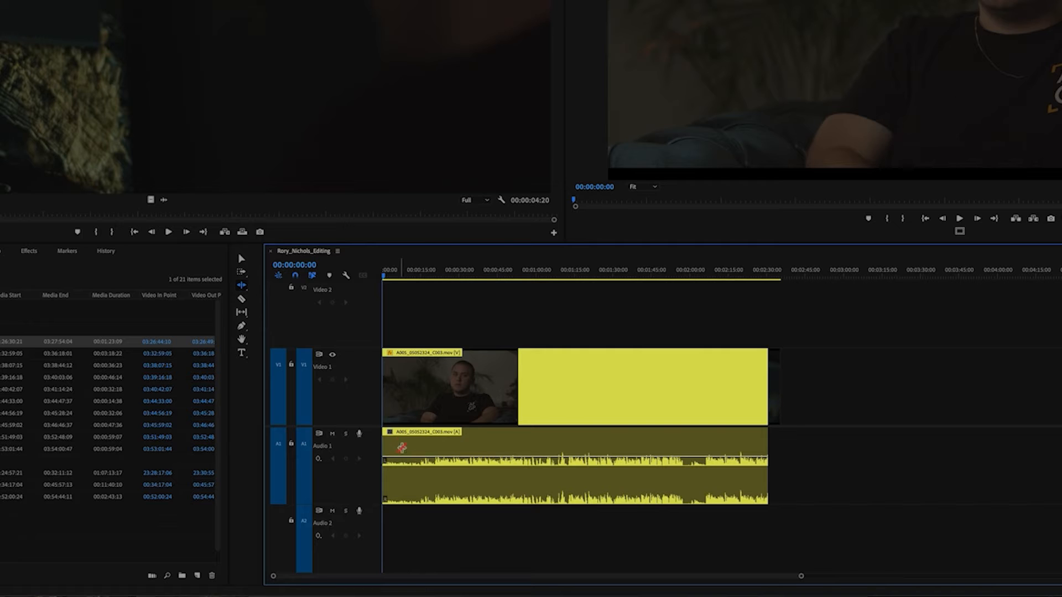
pyautogui.moveTo(425, 433)
pyautogui.mouseDown()
pyautogui.moveTo(436, 440)
pyautogui.moveTo(441, 427)
pyautogui.mouseUp()
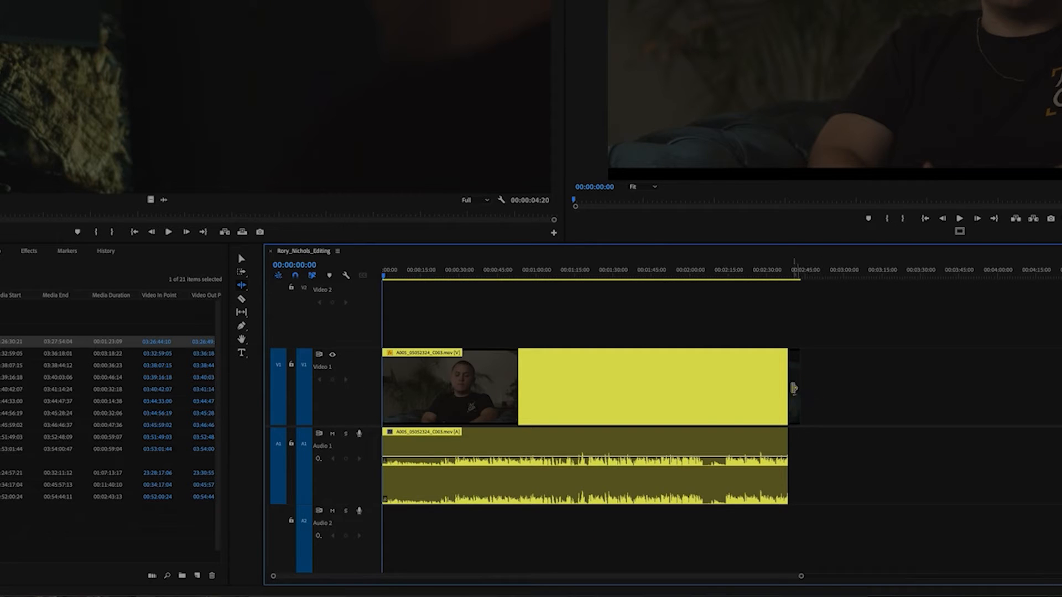
# - Ripple-trim the end of the interview clip back to about 00:02:07, keeping the short end clip attached
pyautogui.moveTo(786, 387); pyautogui.dragTo(705, 400)
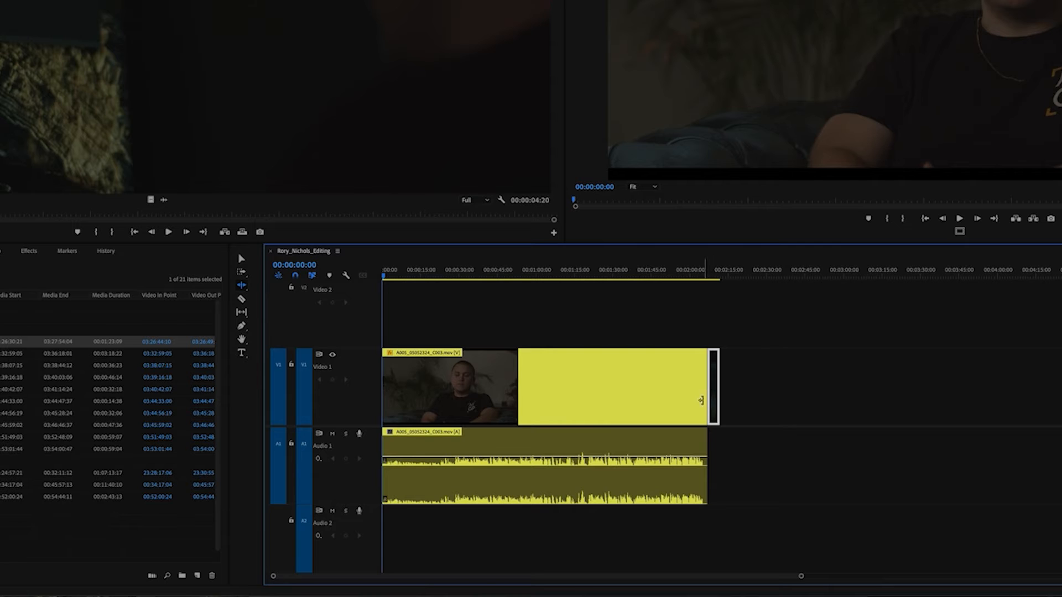
pyautogui.click(777, 378)
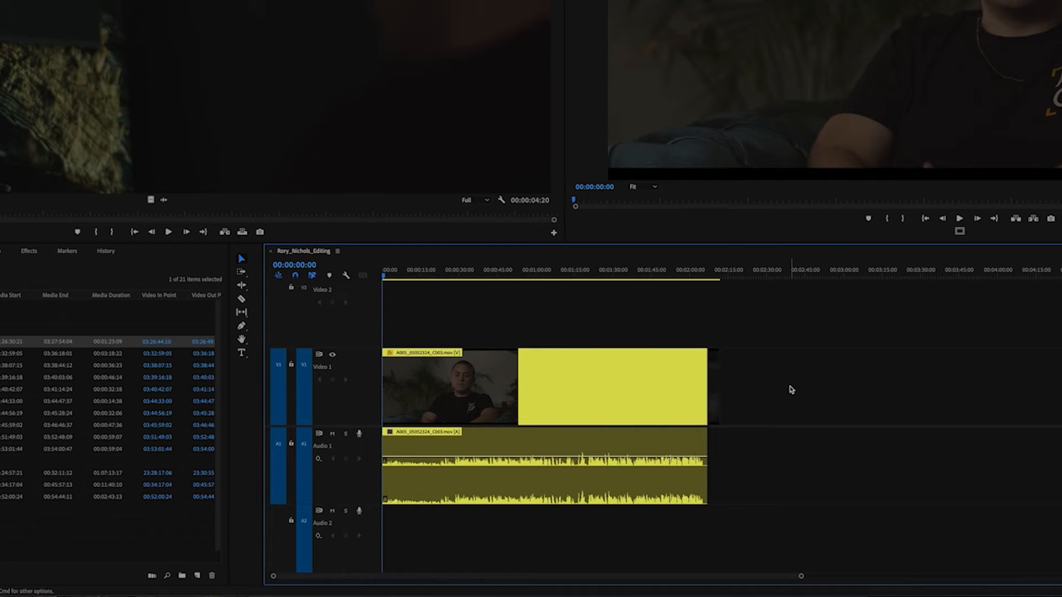
# - Examine the short clip at the end of the sequence up close around 00:02:10:02
pyautogui.press('-')
pyautogui.press('=')
pyautogui.press('=')
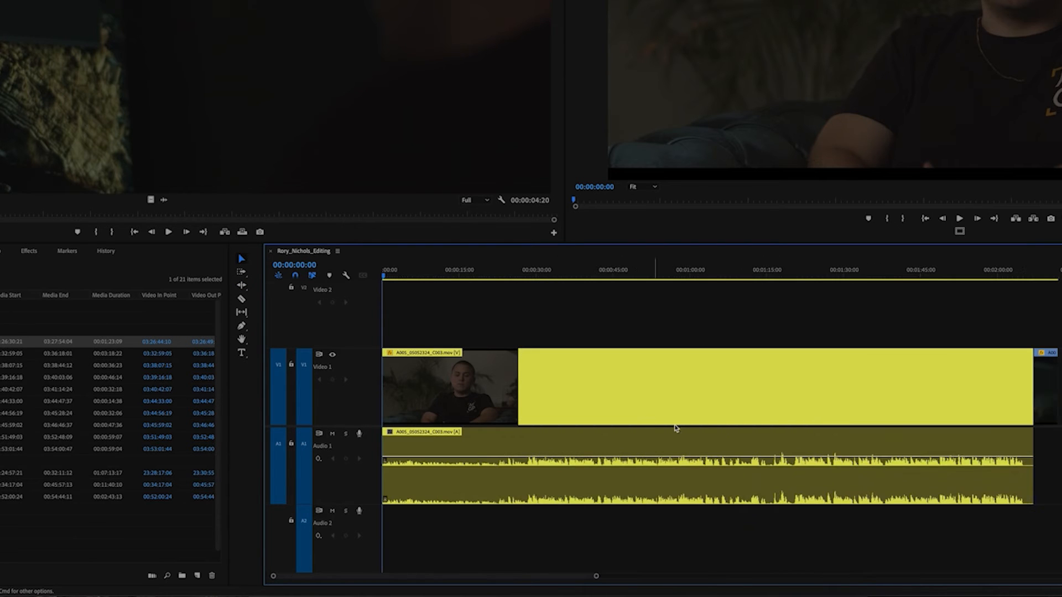
pyautogui.click(1004, 370)
pyautogui.click(1007, 418)
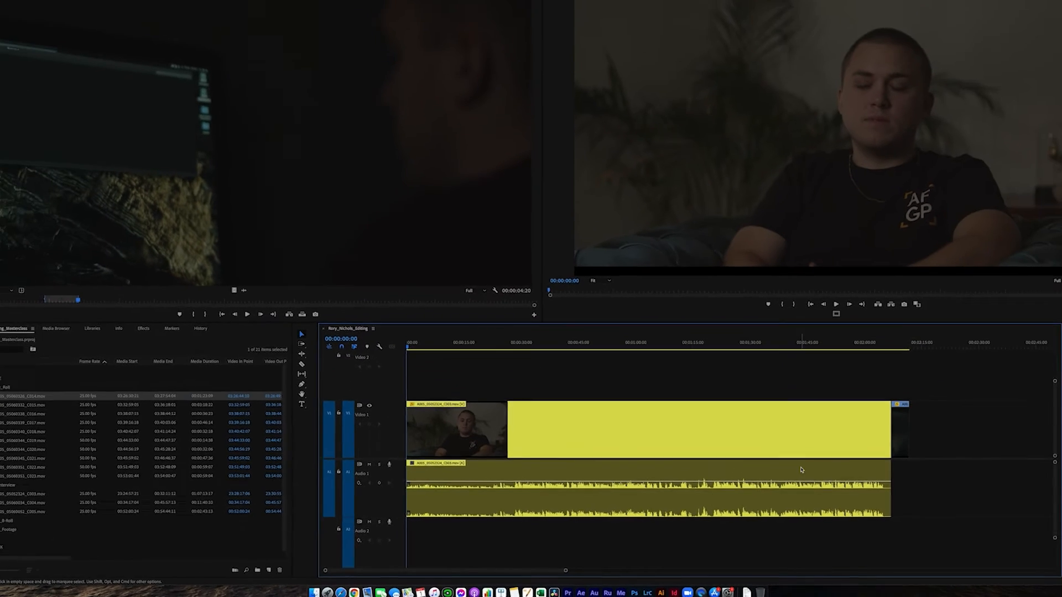
pyautogui.press('-')
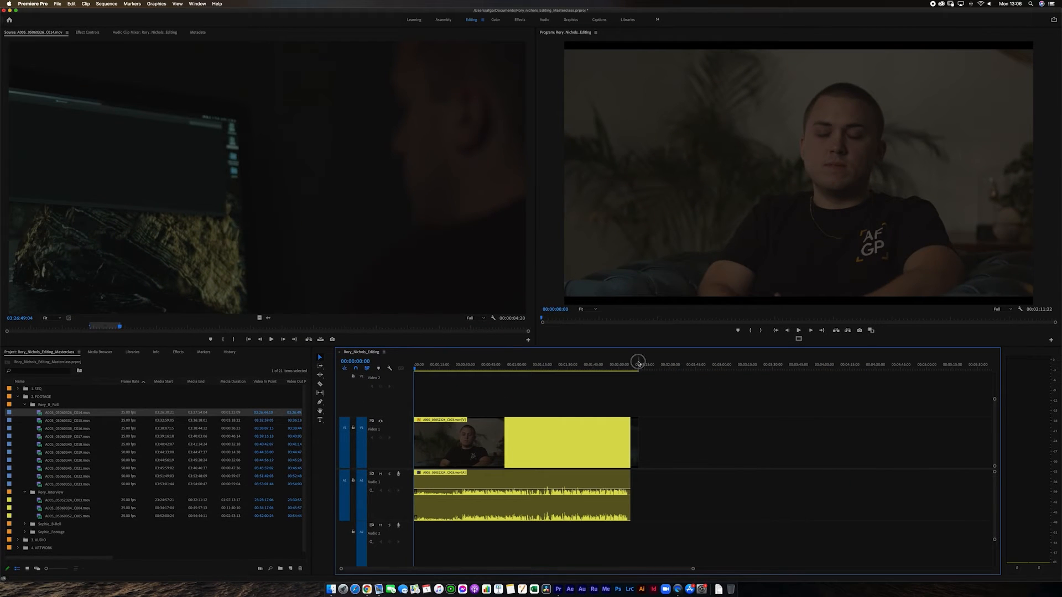
pyautogui.click(638, 362)
pyautogui.press('=')
pyautogui.press('=')
pyautogui.press('=')
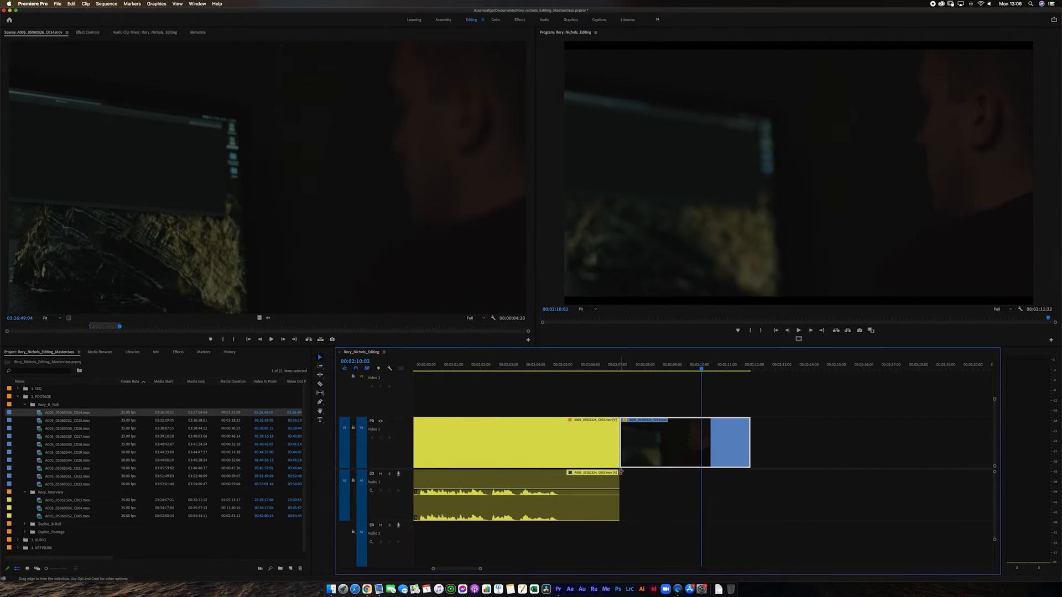
# - Examine the end of the interview clip around 00:02:06:20, and return the playhead to the sequence start with nothing selected
pyautogui.press('-')
pyautogui.press('-')
pyautogui.press('-')
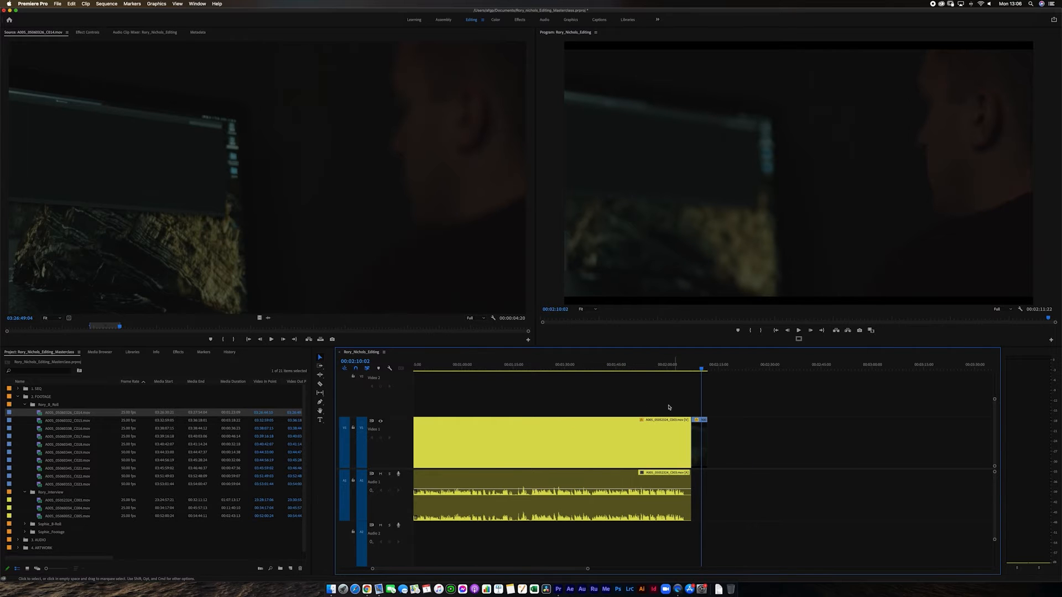
pyautogui.press('-')
pyautogui.moveTo(635, 369); pyautogui.dragTo(631, 370)
pyautogui.press('=')
pyautogui.press('=')
pyautogui.press('=')
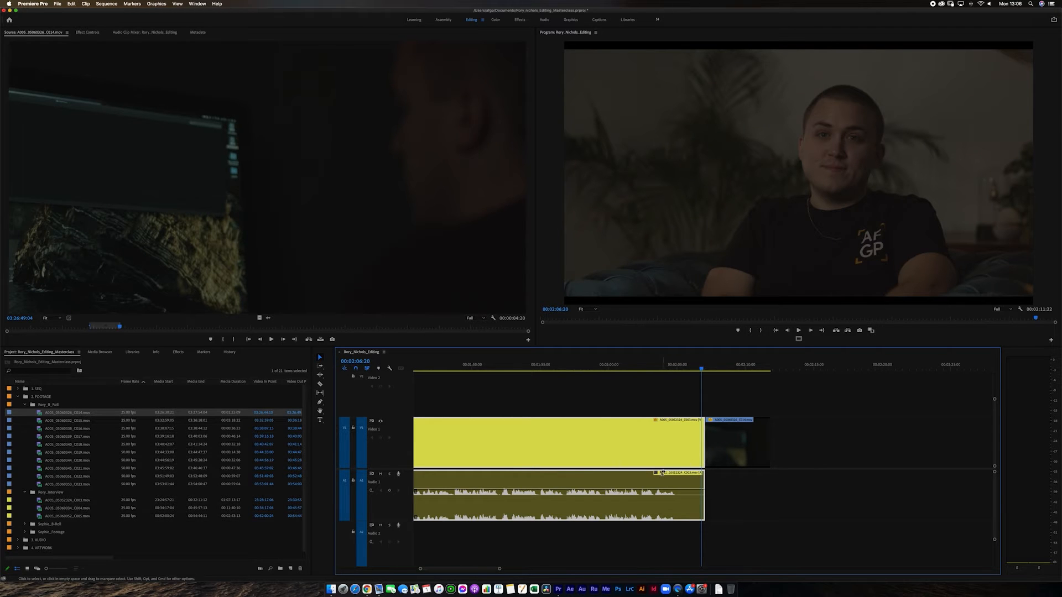
pyautogui.press('\\')
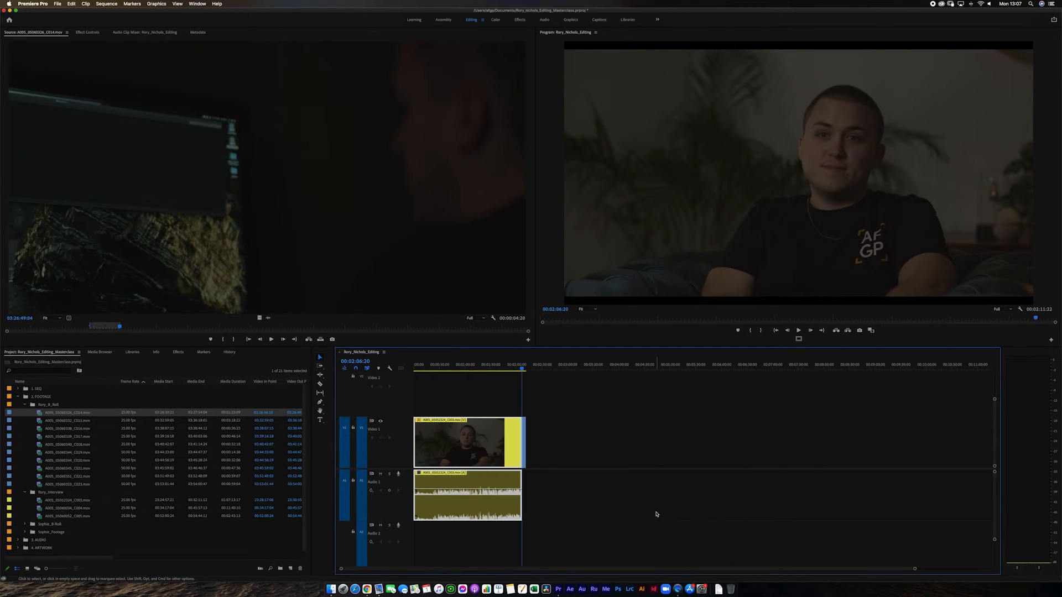
pyautogui.press('Home')
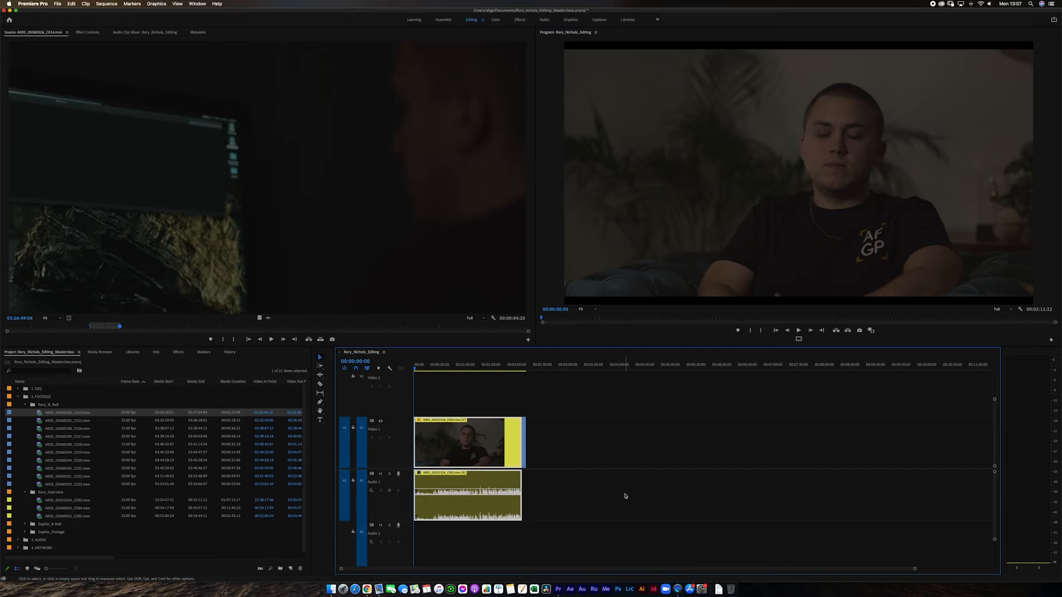
pyautogui.click(501, 553)
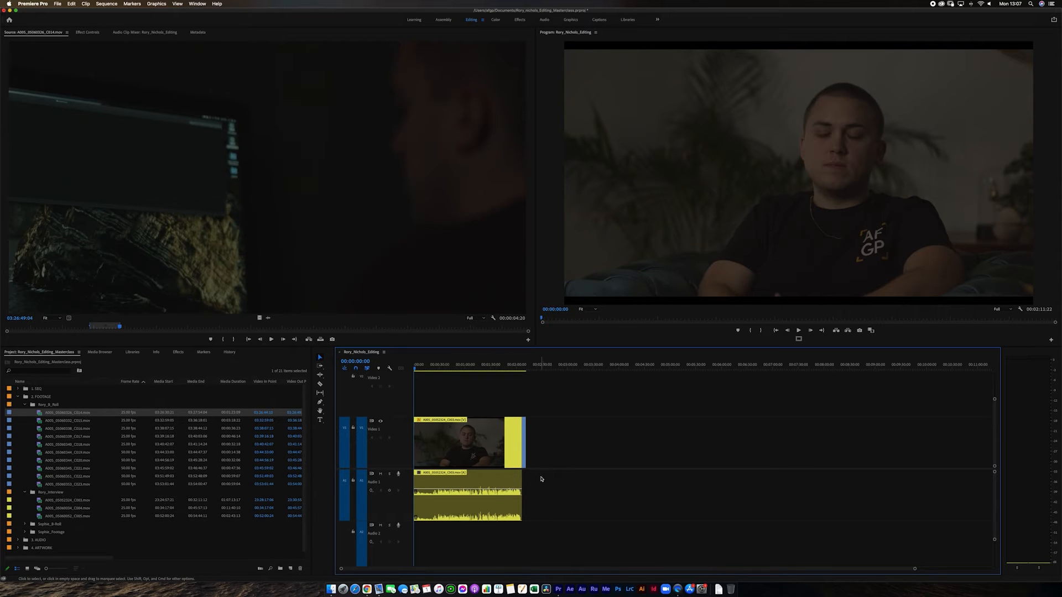
# - Examine the short end clip around 00:02:09:17 at several timeline magnifications
pyautogui.moveTo(517, 367); pyautogui.dragTo(524, 367)
pyautogui.press('=')
pyautogui.press('=')
pyautogui.press('=')
pyautogui.press('=')
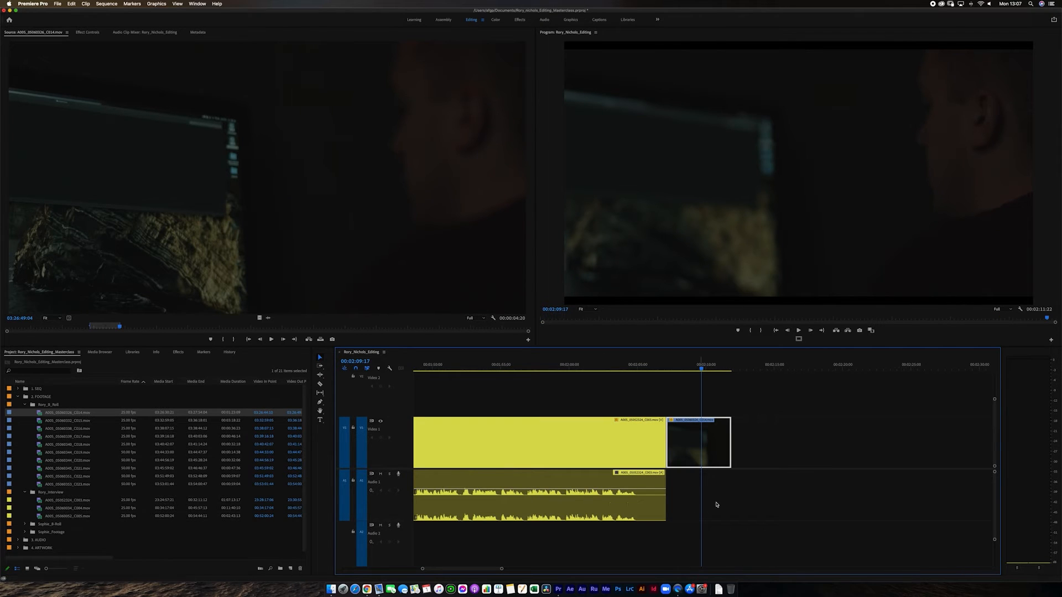
pyautogui.press('-')
pyautogui.press('-')
pyautogui.press('-')
pyautogui.press('-')
pyautogui.press('=')
pyautogui.press('=')
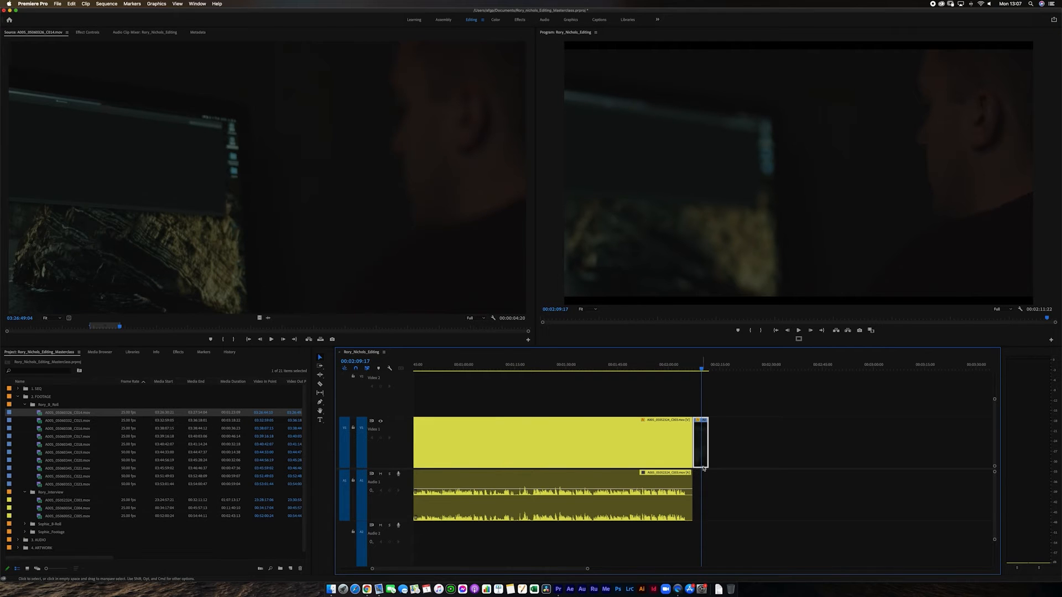
pyautogui.press('-')
pyautogui.press('-')
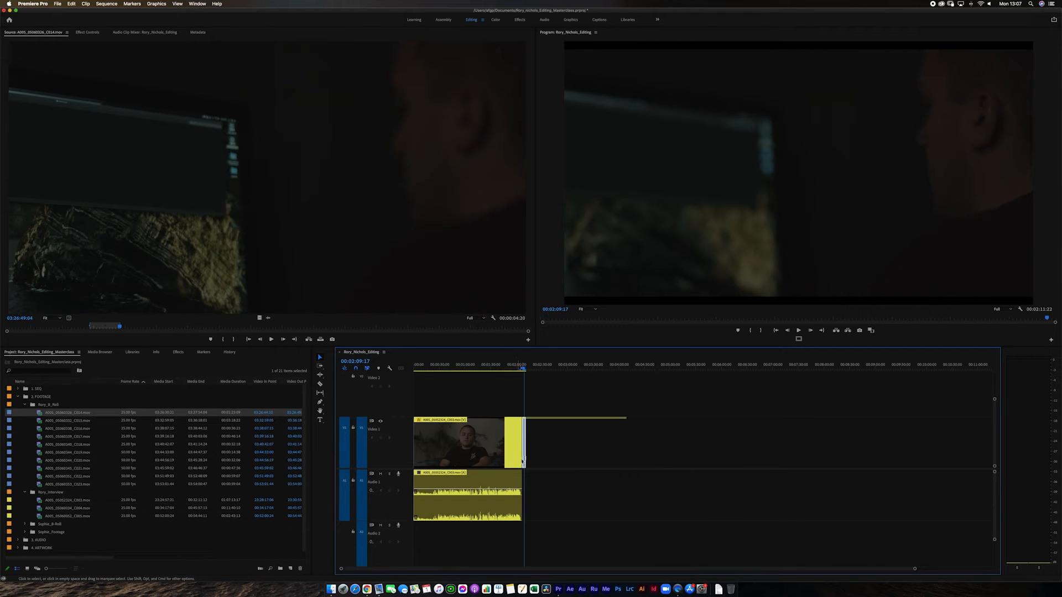
# - Split the interview clip's video and audio at 00:00:22:18 and delete the opening piece
pyautogui.press('=')
pyautogui.click(449, 367)
pyautogui.moveTo(449, 367); pyautogui.dragTo(453, 367)
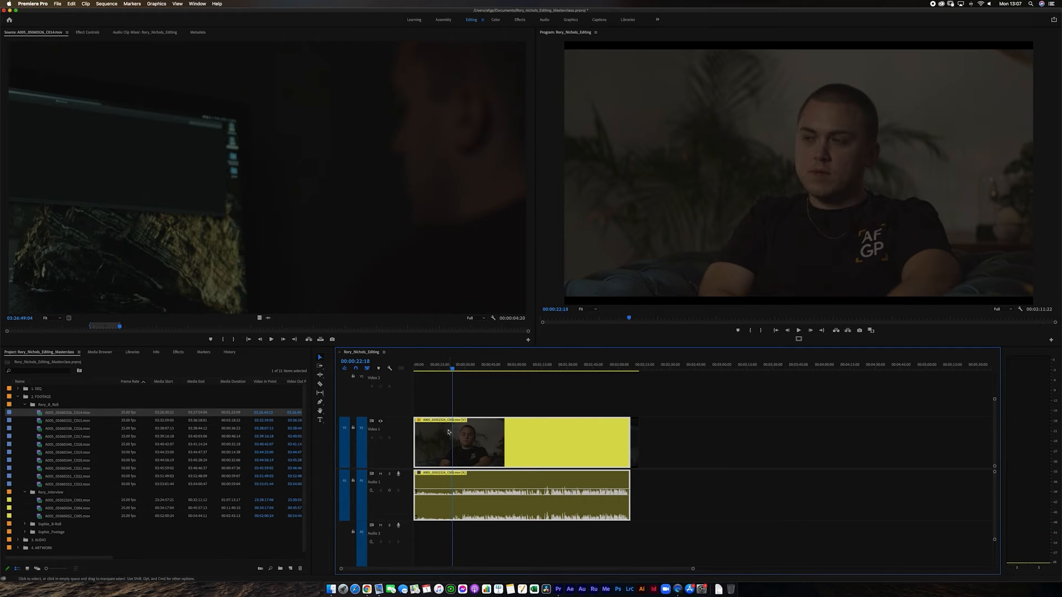
pyautogui.press('super+k')
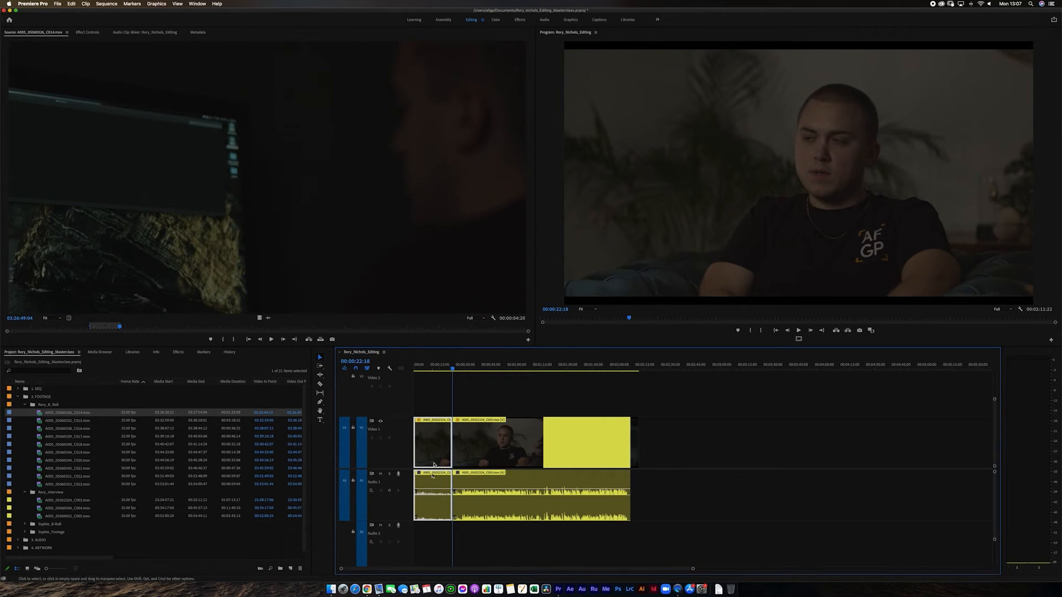
pyautogui.press('Delete')
# - Play back the remaining interview from 00:00:23:03
pyautogui.click(455, 370)
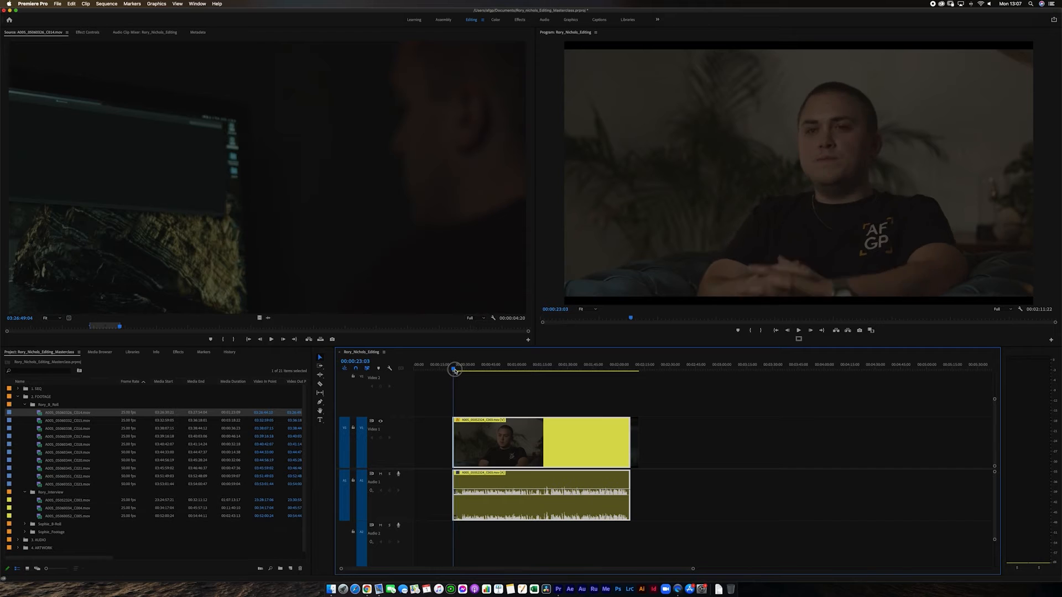
pyautogui.press('space')
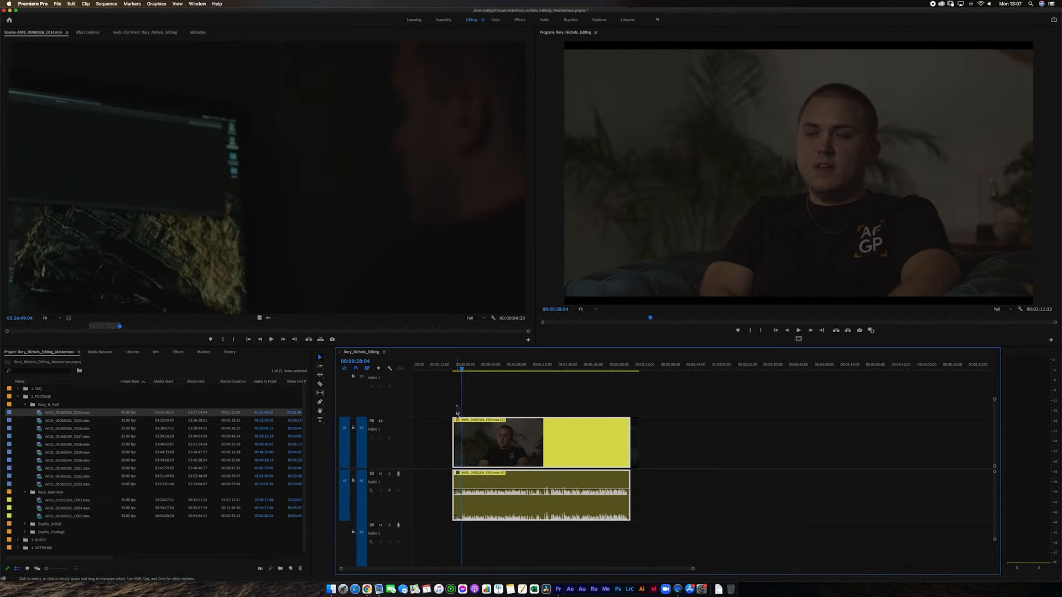
# - Split the interview clip's video and audio at 00:00:28:04 and play part of the piece before the cut
pyautogui.press('super+k')
pyautogui.press('=')
pyautogui.press('=')
pyautogui.press('=')
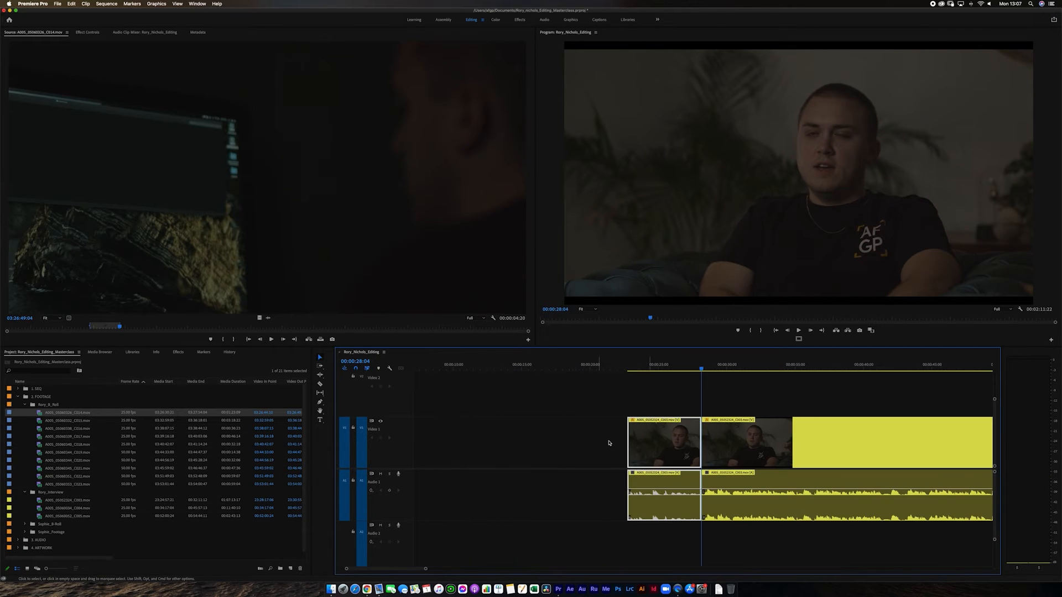
pyautogui.click(658, 369)
pyautogui.press('space')
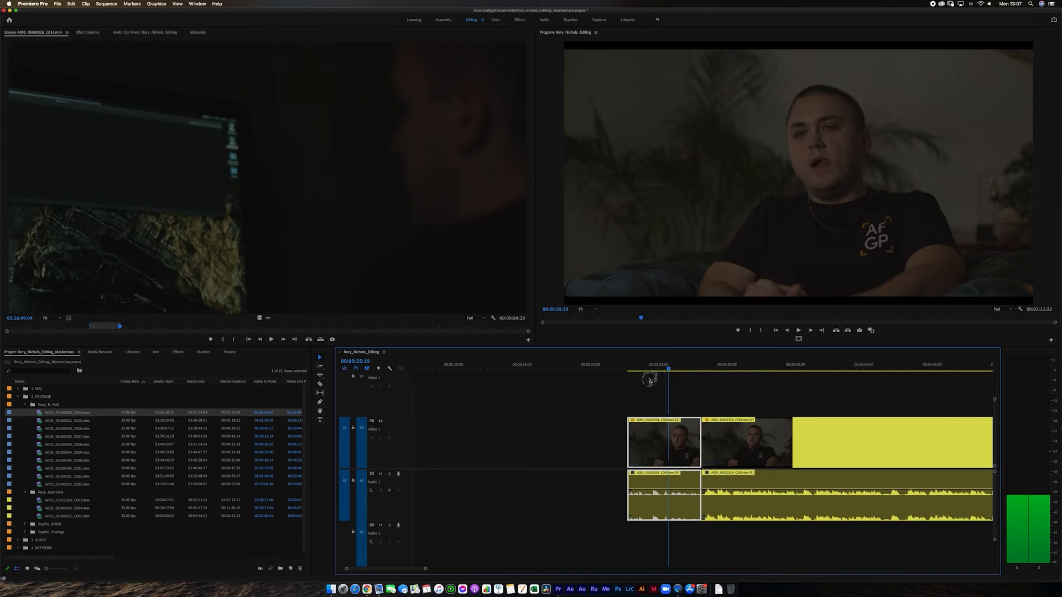
pyautogui.press('space')
# - Move the short B-roll clip from the sequence end onto Video 2 above the first interview piece, and extend its end to the cut
pyautogui.press('-')
pyautogui.press('-')
pyautogui.press('-')
pyautogui.moveTo(633, 454); pyautogui.dragTo(454, 405)
pyautogui.press('=')
pyautogui.press('=')
pyautogui.press('=')
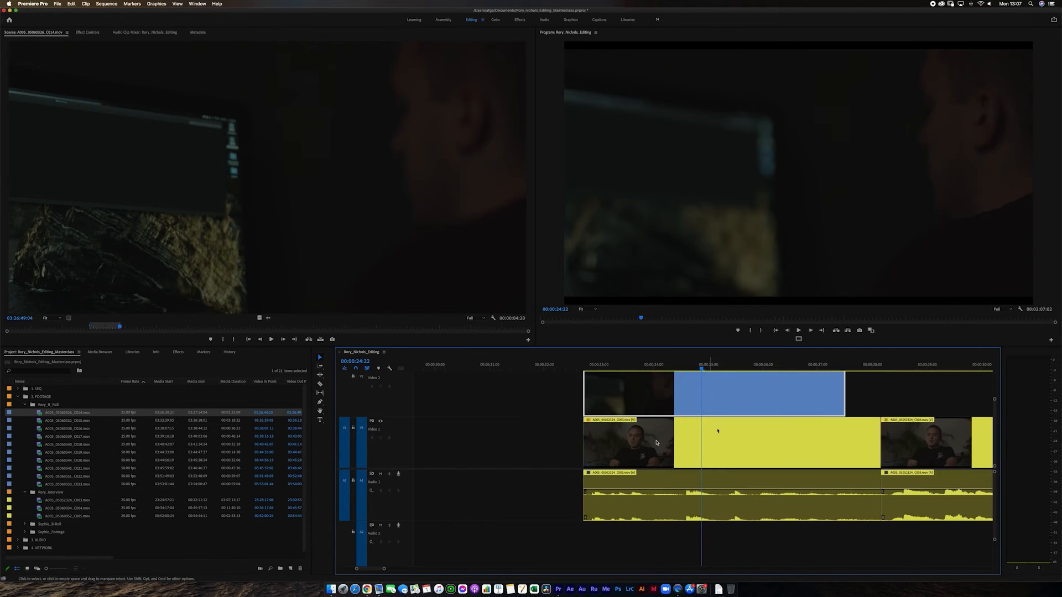
pyautogui.moveTo(845, 404); pyautogui.dragTo(880, 404)
# - Scrub through the B-roll and across the cut to 00:00:28:11, and examine the second interview piece
pyautogui.moveTo(592, 365); pyautogui.dragTo(897, 424)
pyautogui.press('-')
pyautogui.press('-')
pyautogui.press('-')
pyautogui.press('super+minus')
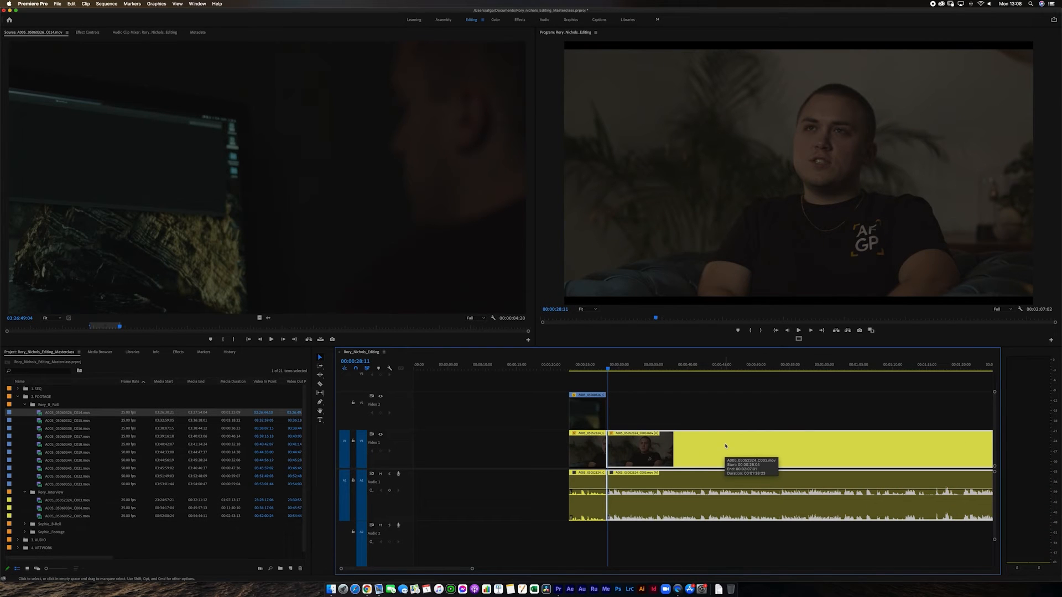
pyautogui.press('=')
pyautogui.press('=')
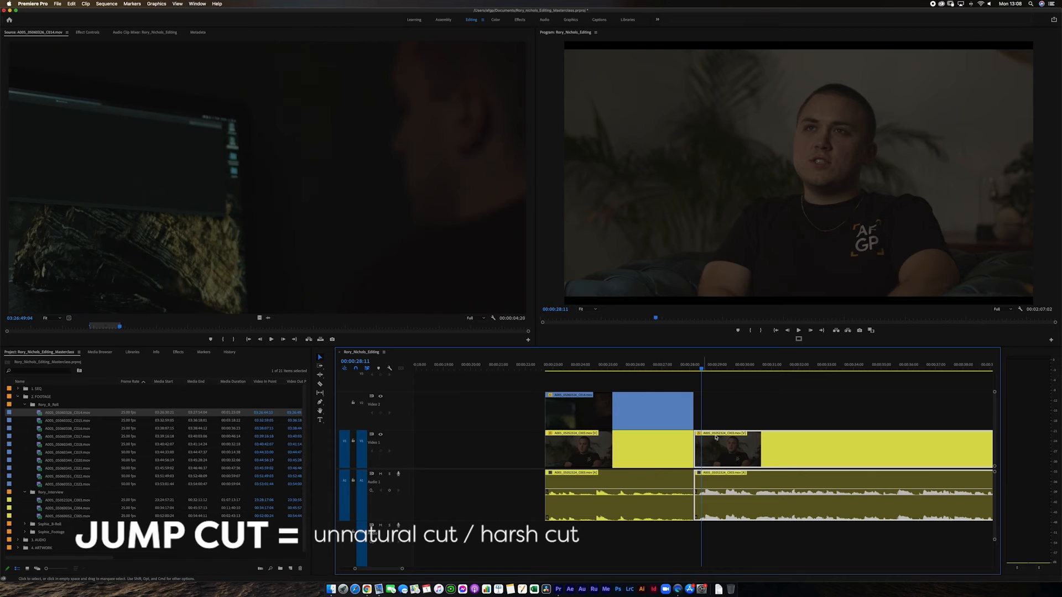
# - Trim about 2 seconds off the start of the second interview piece, leaving a gap after the first piece
pyautogui.moveTo(695, 447); pyautogui.dragTo(755, 450)
pyautogui.click(701, 442)
pyautogui.press('super+z')
# - Disable the B-roll clip on Video 2 and scrub the interview beneath it back to 00:00:24:07
pyautogui.click(644, 412)
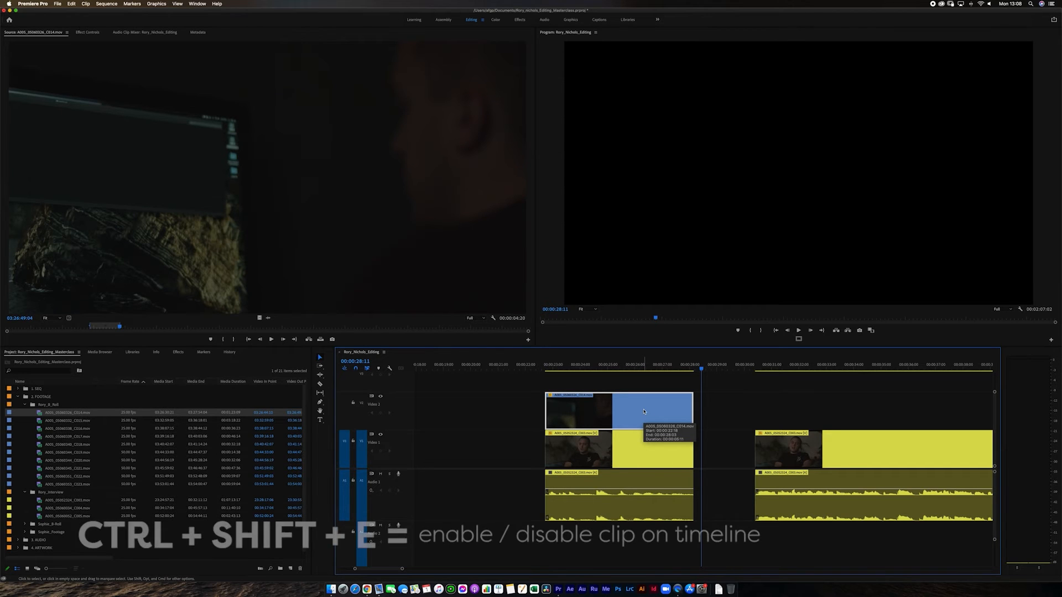
pyautogui.hotkey('ctrl', 'shift', 'e')
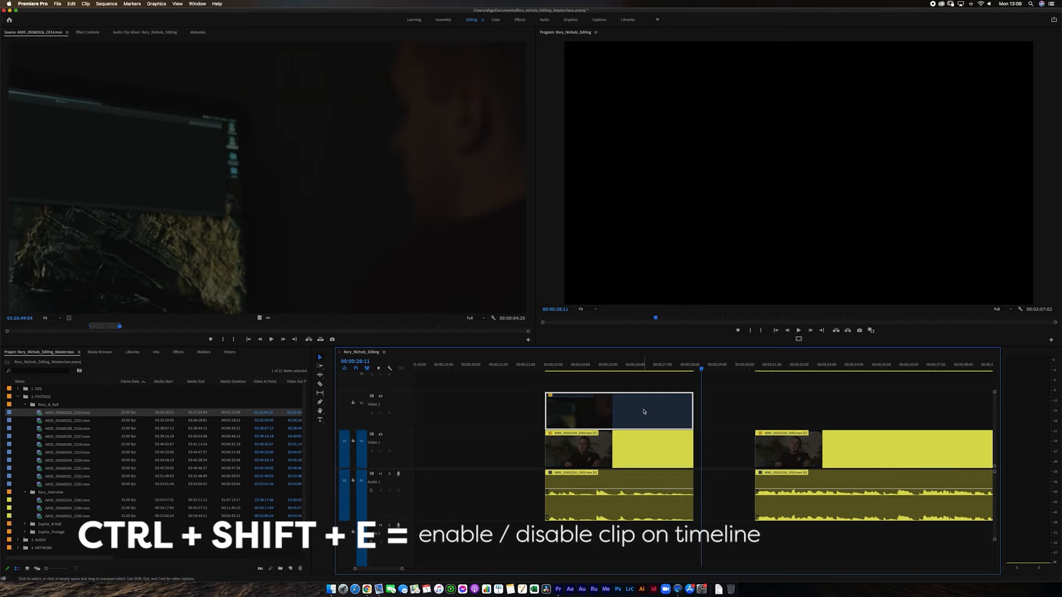
pyautogui.click(646, 369)
pyautogui.click(615, 449)
pyautogui.click(603, 415)
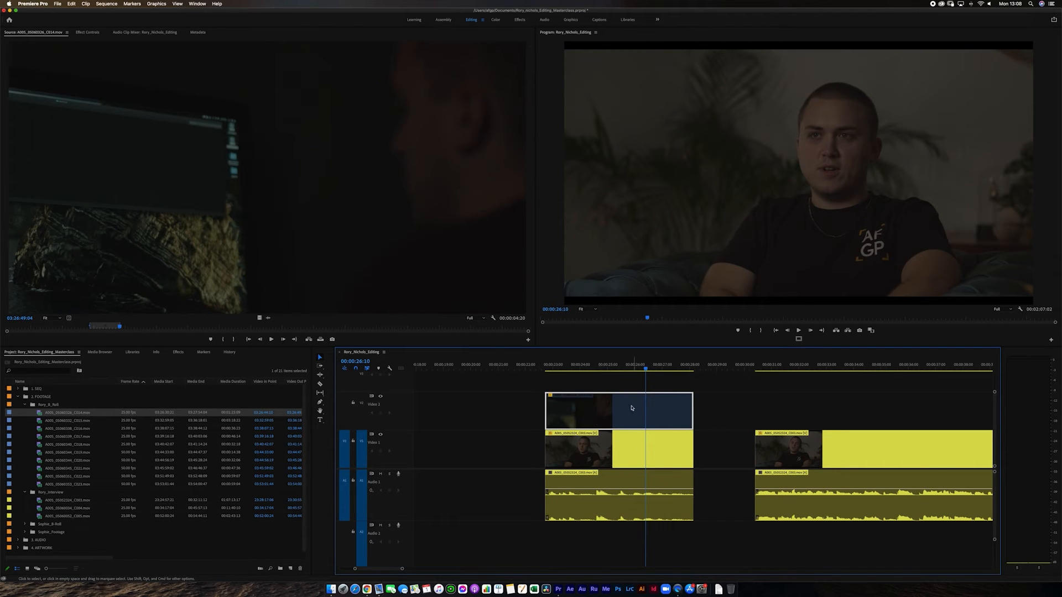
pyautogui.moveTo(636, 367); pyautogui.dragTo(588, 386)
# - Ripple delete the gap between the two interview pieces and review the jump cut from 00:00:24:07
pyautogui.click(729, 457)
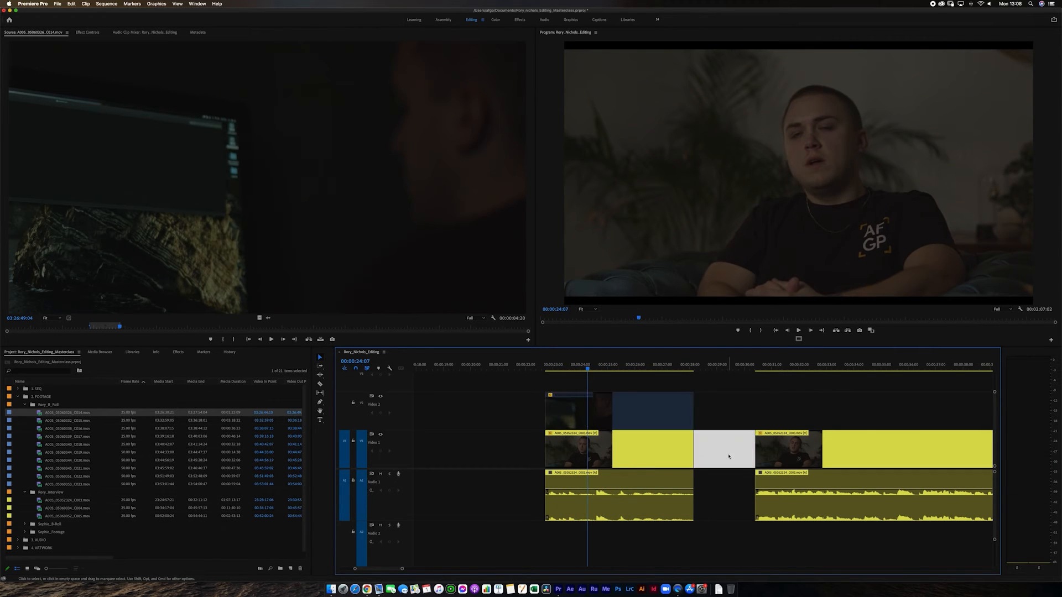
pyautogui.press('Delete')
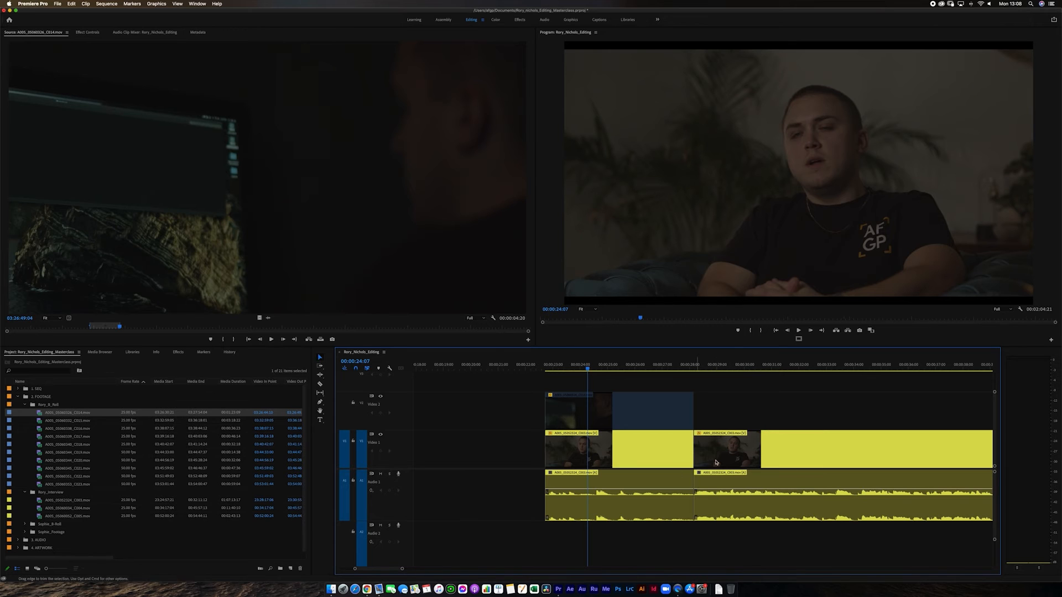
pyautogui.press('space')
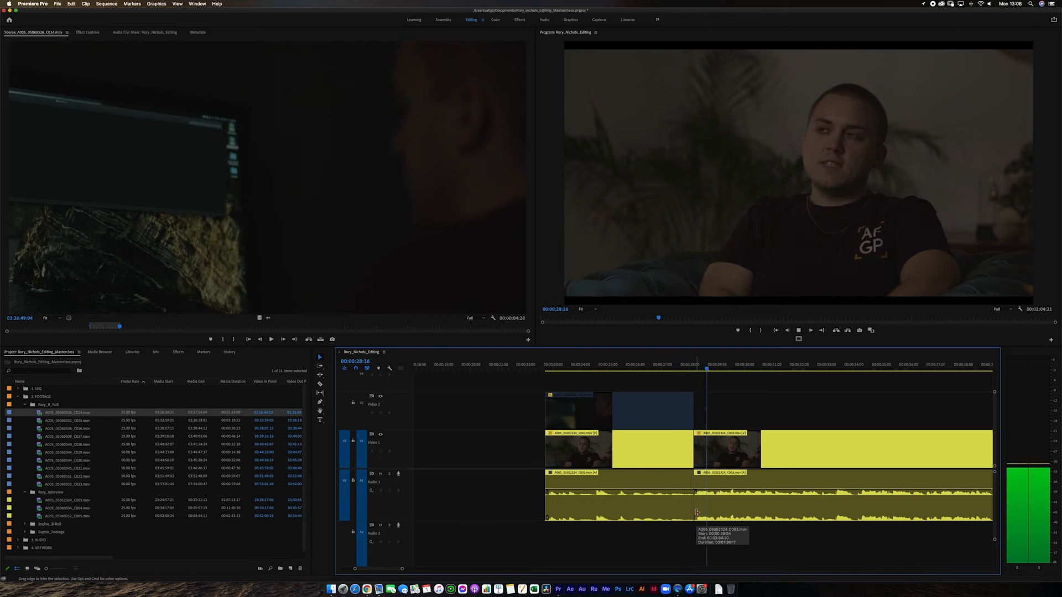
pyautogui.press('space')
pyautogui.click(705, 446)
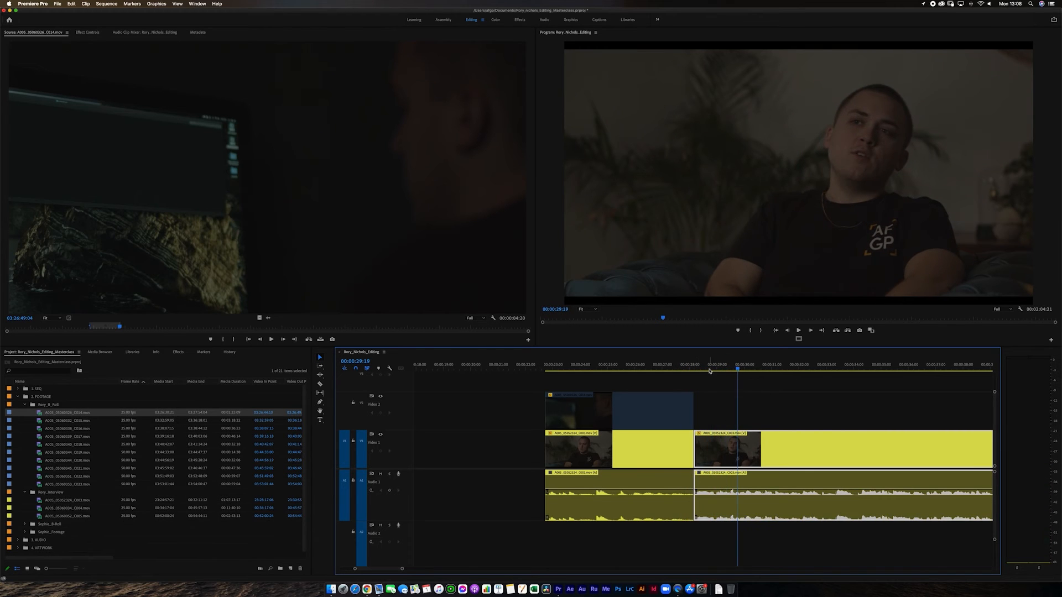
pyautogui.click(702, 367)
pyautogui.moveTo(703, 364); pyautogui.dragTo(668, 373)
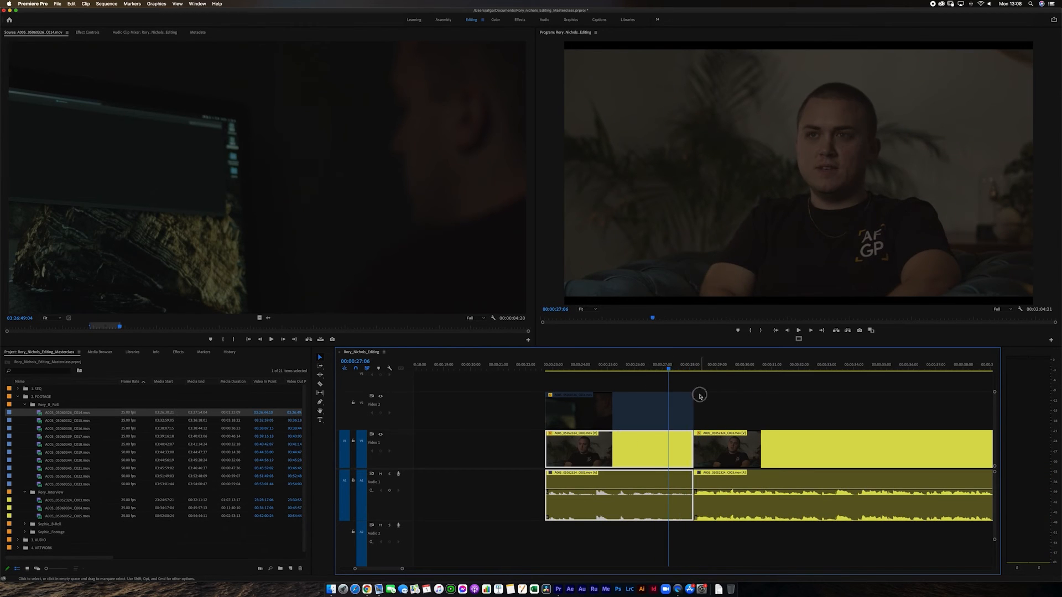
# - Re-enable the B-roll clip on Video 2 so it covers the interview before the jump cut
pyautogui.click(674, 408)
pyautogui.click(713, 415)
pyautogui.click(732, 449)
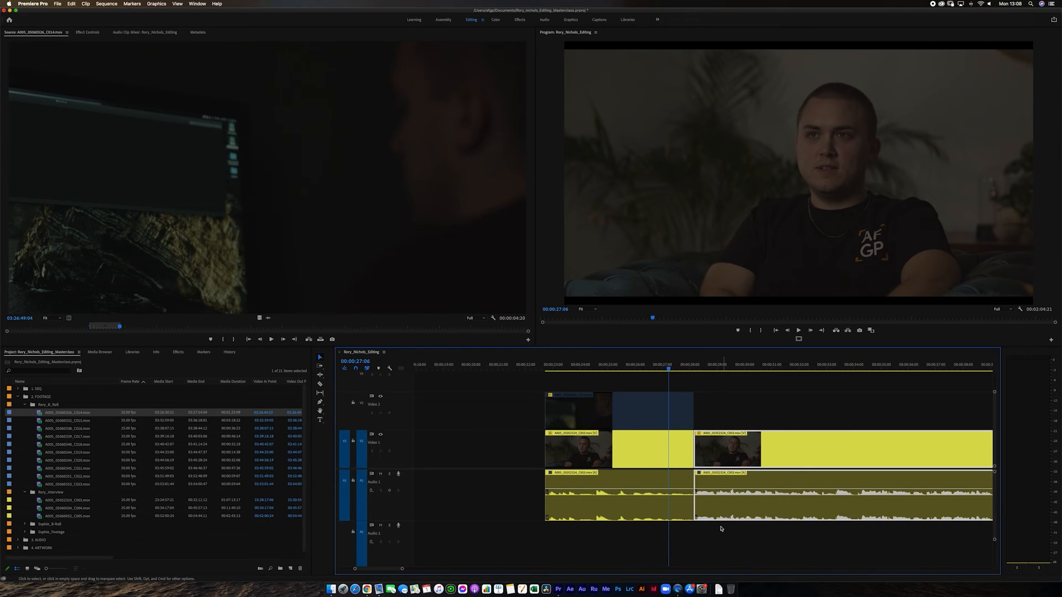
pyautogui.press('-')
pyautogui.press('-')
pyautogui.press('-')
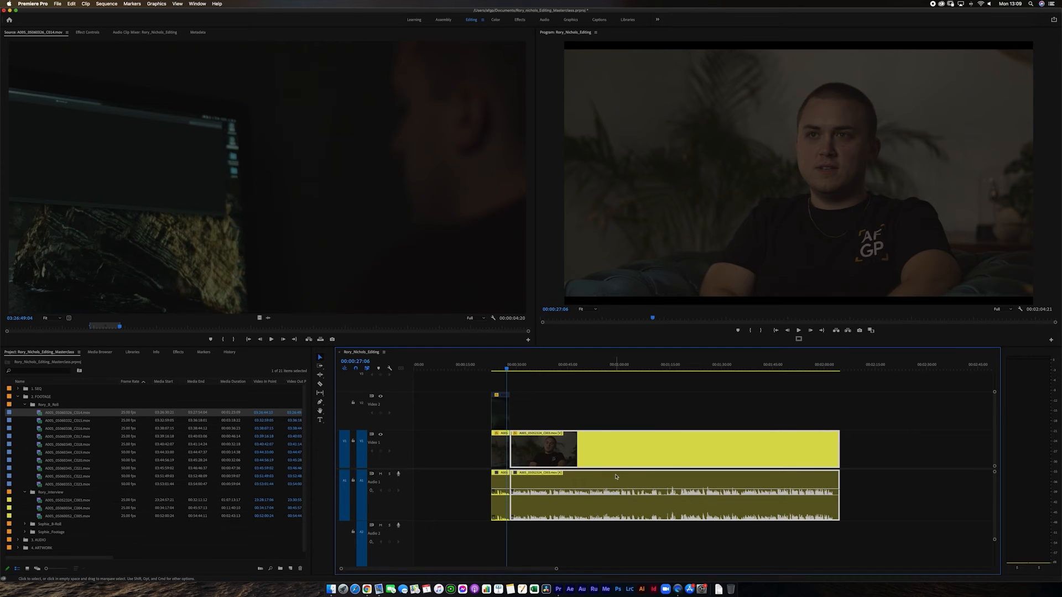
pyautogui.press('=')
pyautogui.press('=')
pyautogui.press('=')
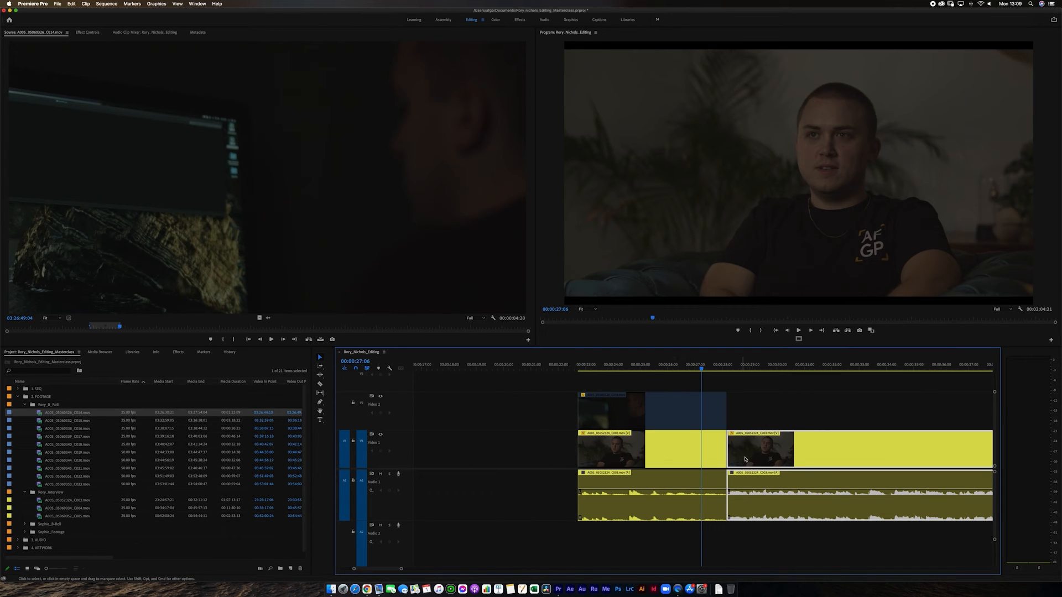
pyautogui.click(681, 424)
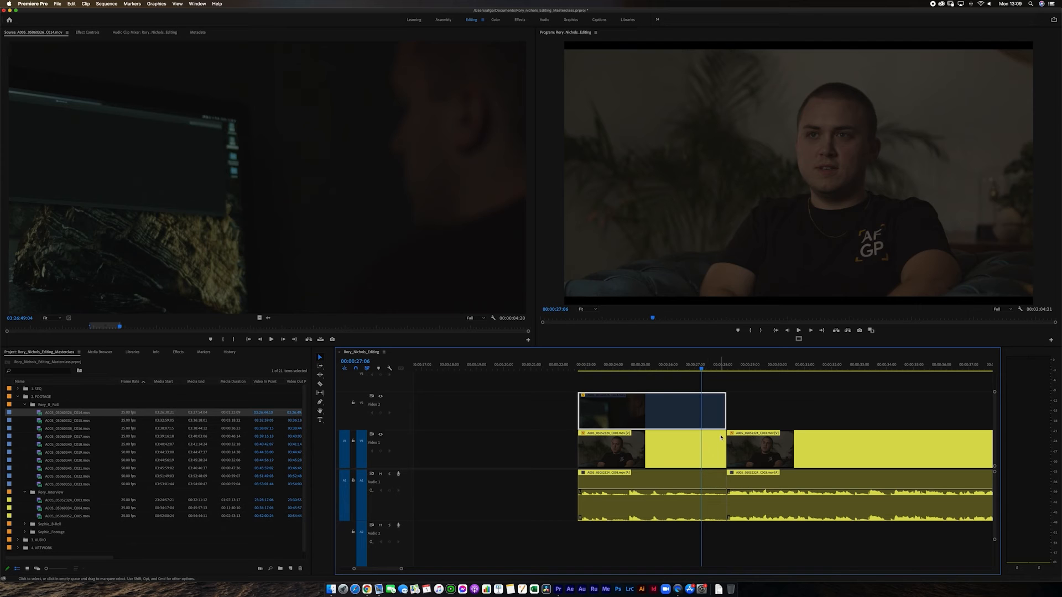
pyautogui.press('shift+super+e')
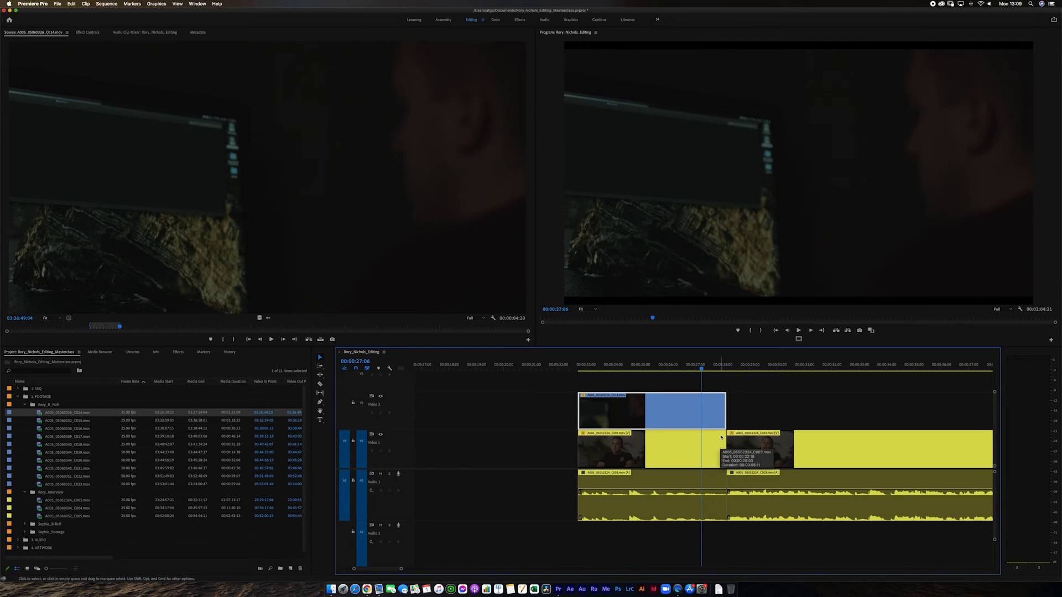
# - Extend the first interview piece's start back to 00:00:19:09 and play the sequence from there across the cut
pyautogui.click(584, 365)
pyautogui.click(566, 447)
pyautogui.moveTo(569, 449); pyautogui.dragTo(486, 460)
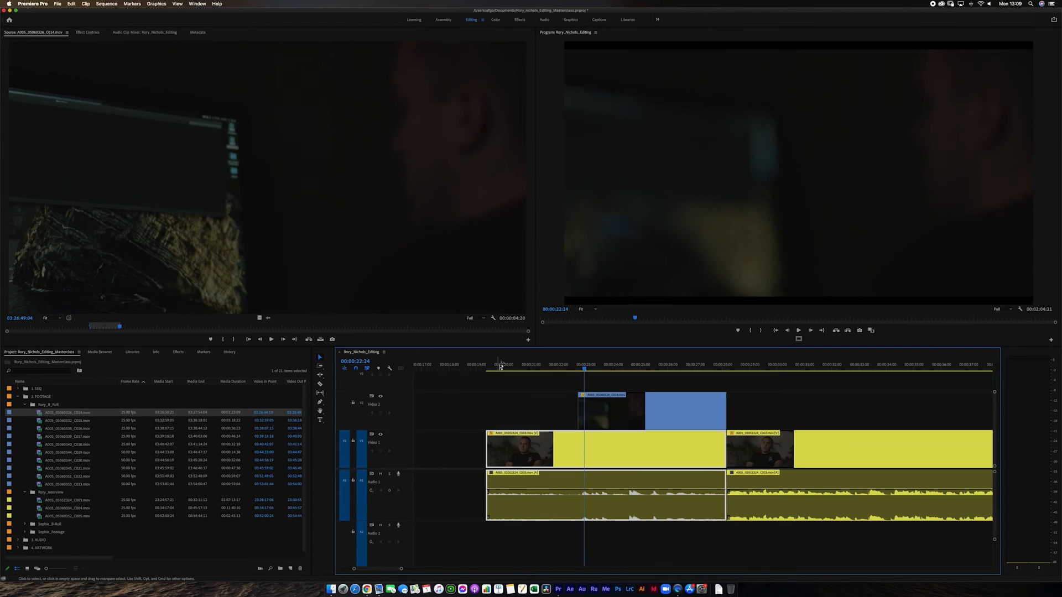
pyautogui.click(501, 366)
pyautogui.press('Up')
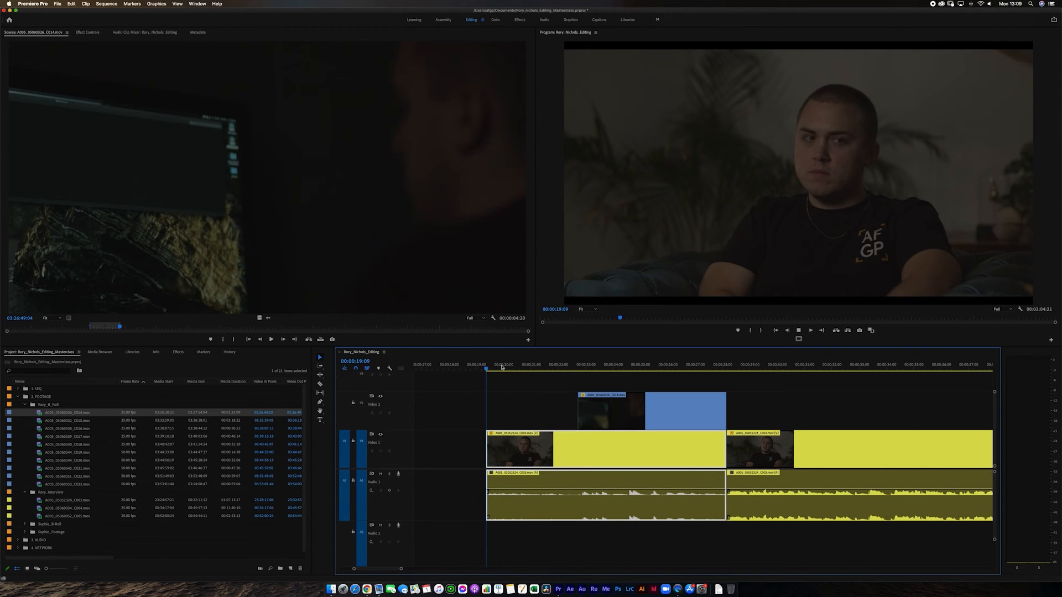
pyautogui.press('space')
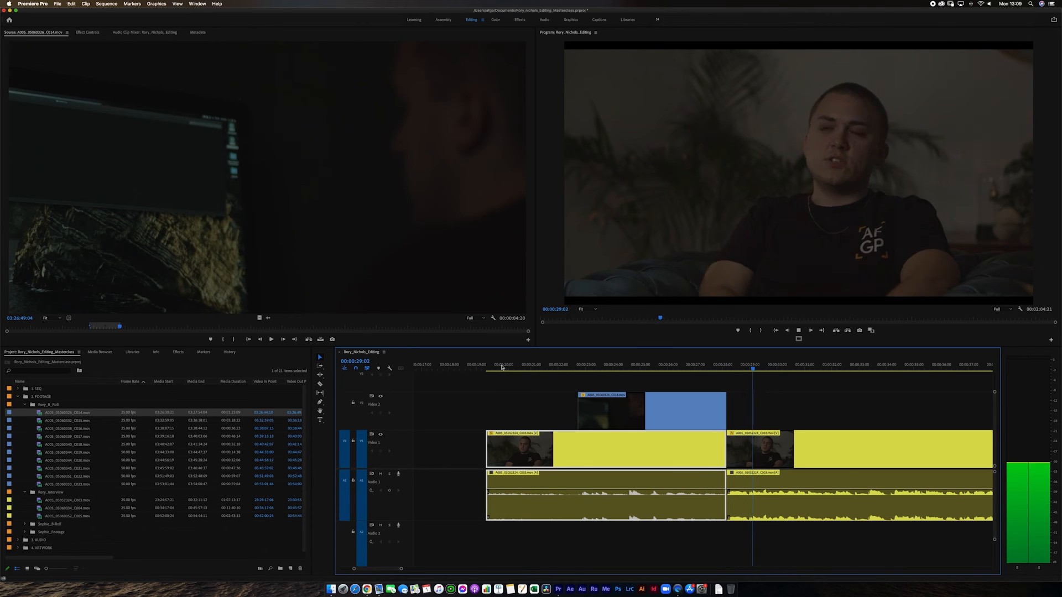
pyautogui.press('space')
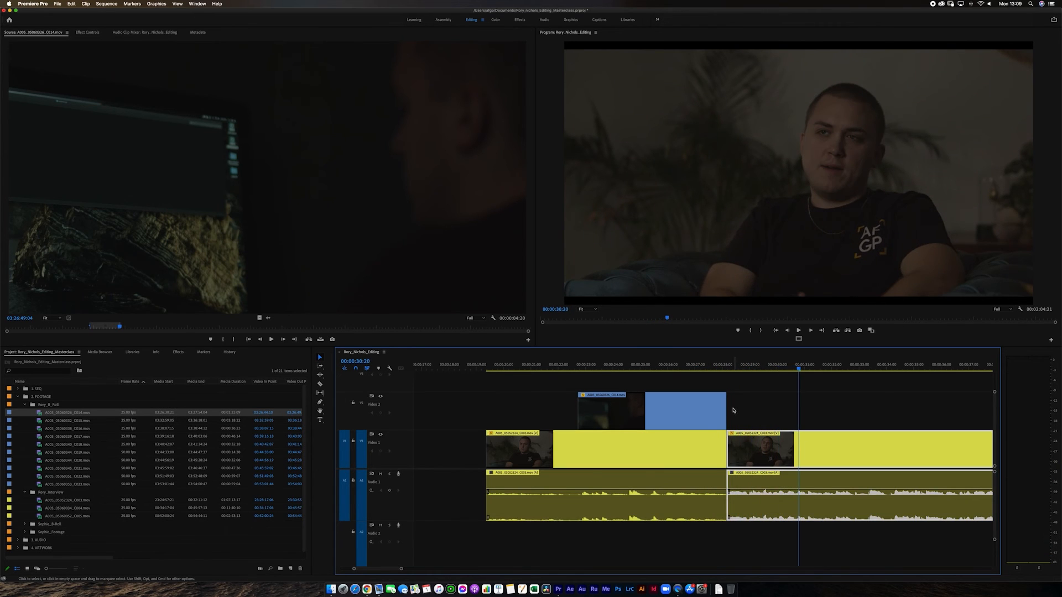
# - Move the second interview piece further along the timeline, opening a gap of about 8 seconds after the first piece
pyautogui.press('-')
pyautogui.press('-')
pyautogui.press('-')
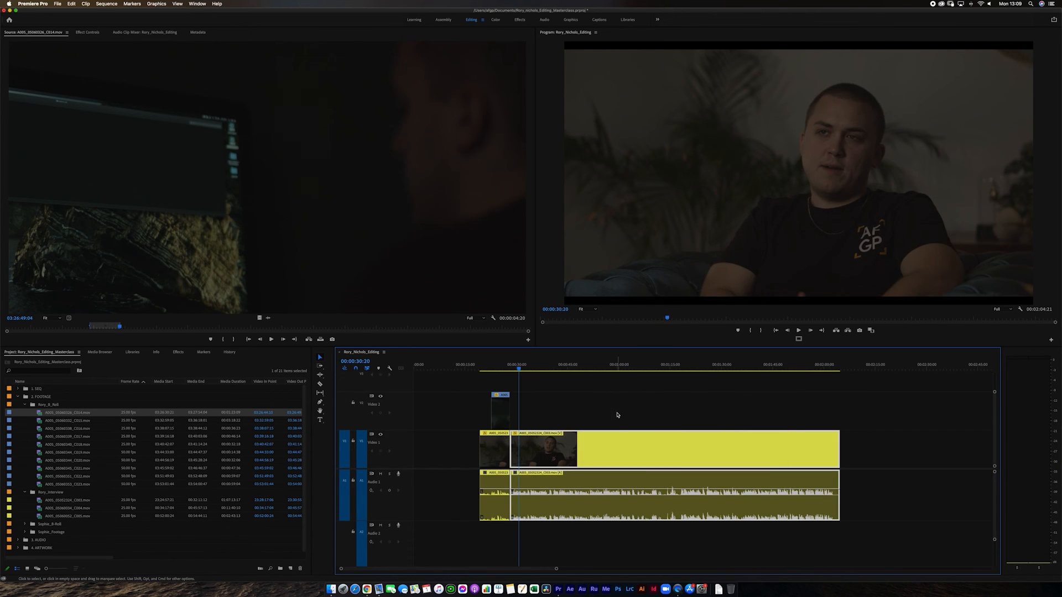
pyautogui.press('=')
pyautogui.press('=')
pyautogui.press('=')
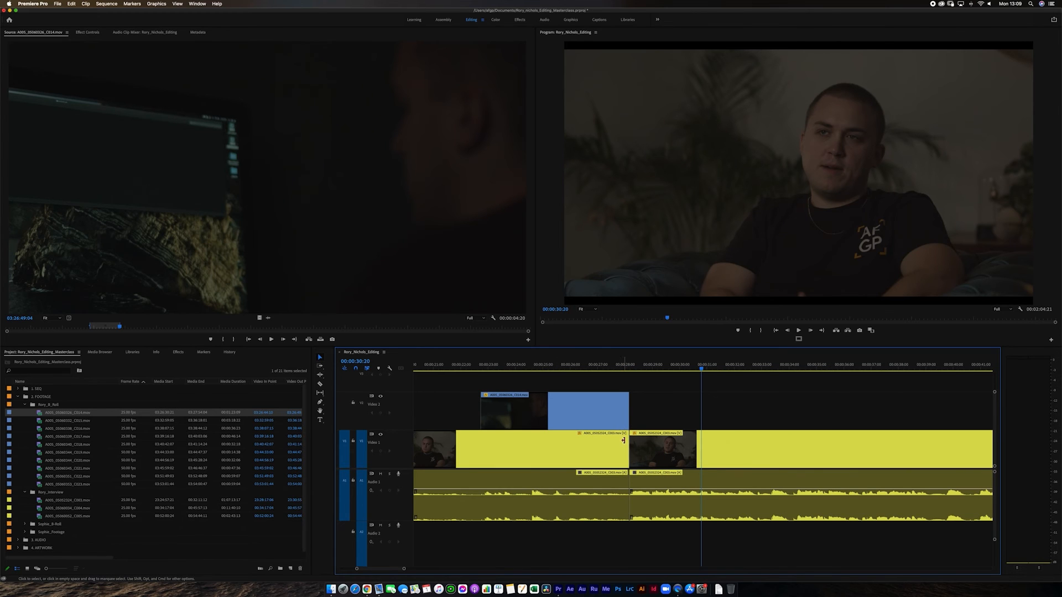
pyautogui.press('-')
pyautogui.press('Delete')
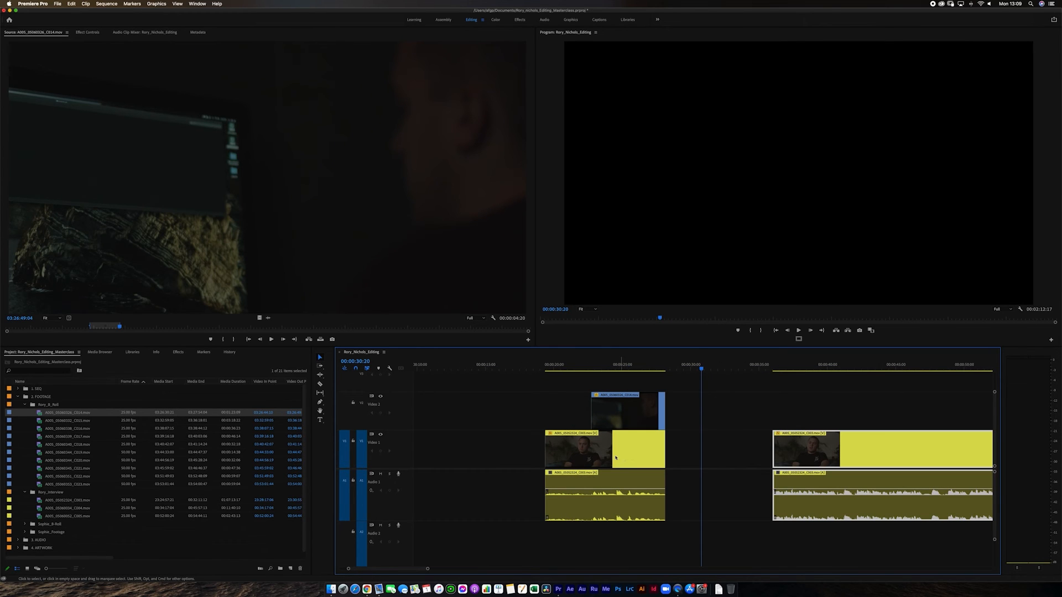
# - Play the first interview piece from 00:00:21:18, and extend the B-roll clip's end about 5 seconds into the gap
pyautogui.click(576, 371)
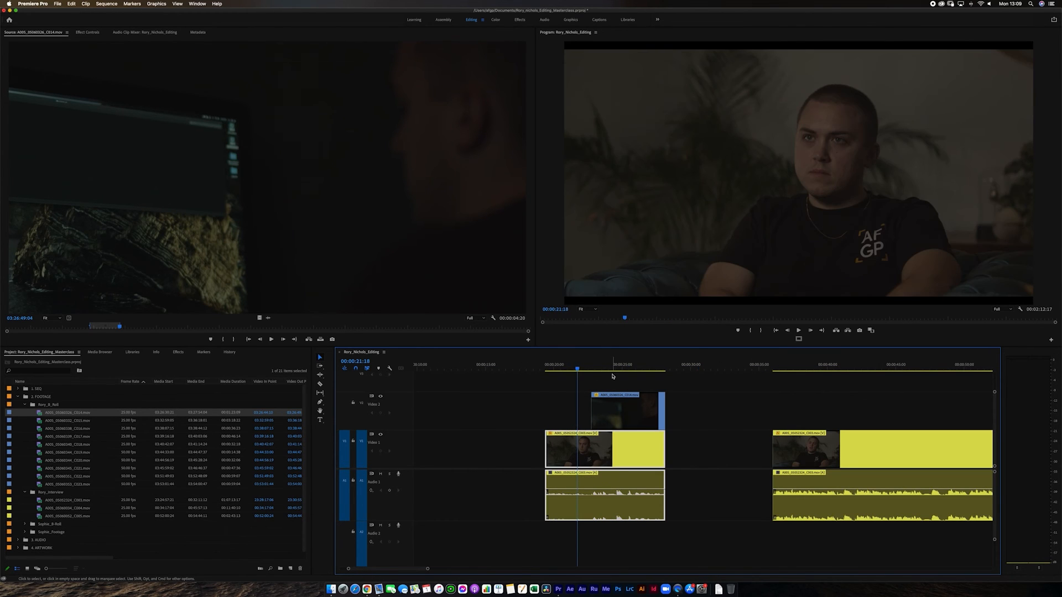
pyautogui.press('space')
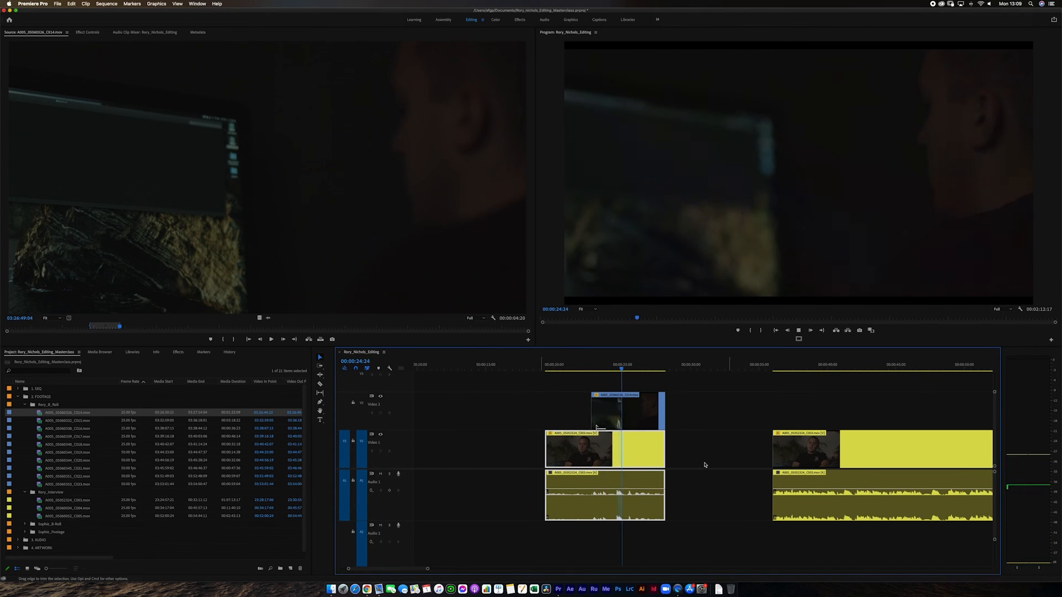
pyautogui.press('space')
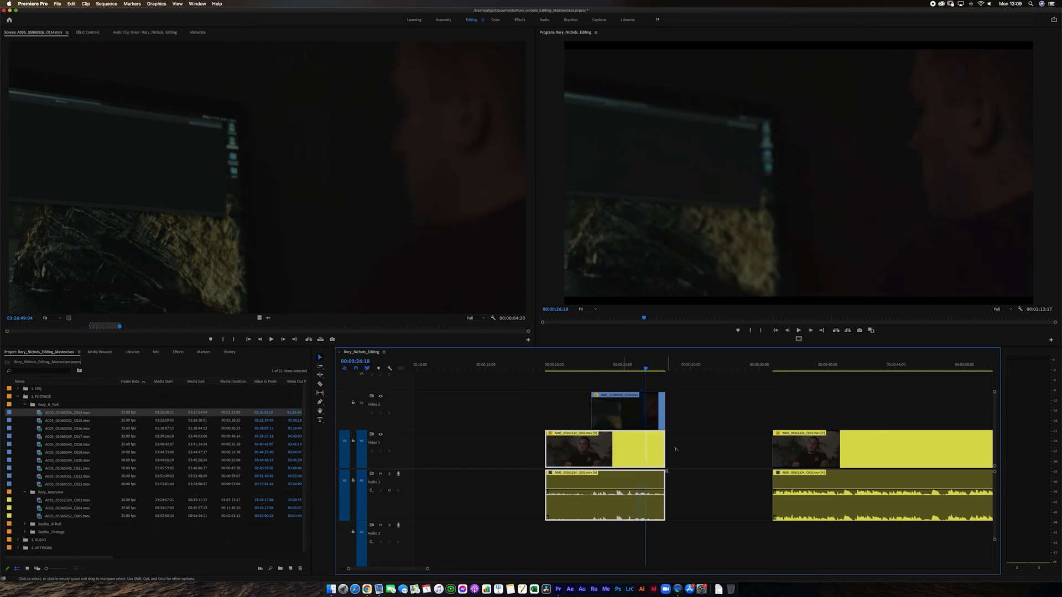
pyautogui.click(696, 466)
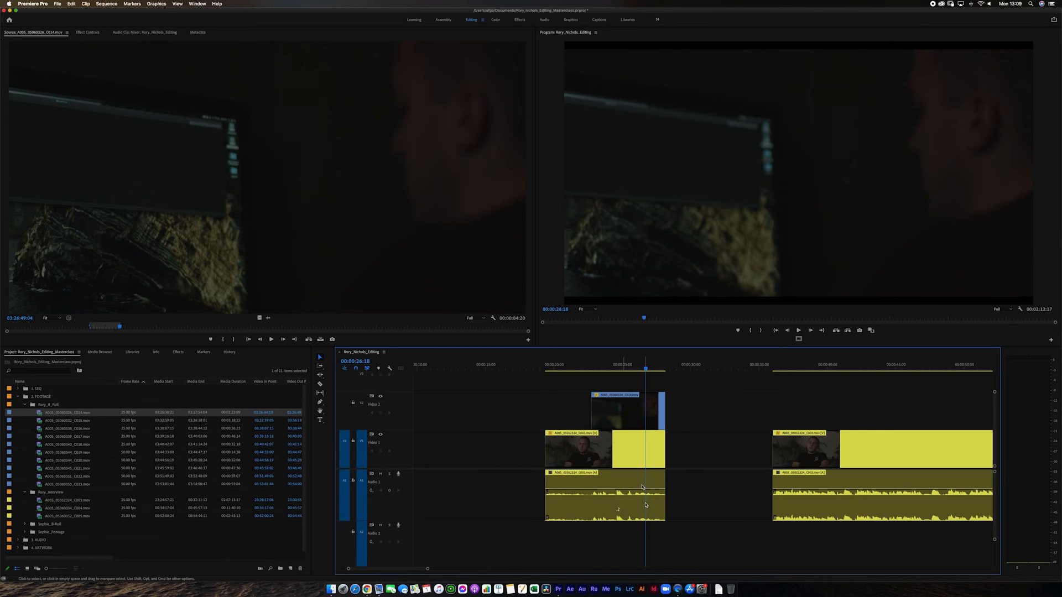
pyautogui.moveTo(663, 417); pyautogui.dragTo(736, 421)
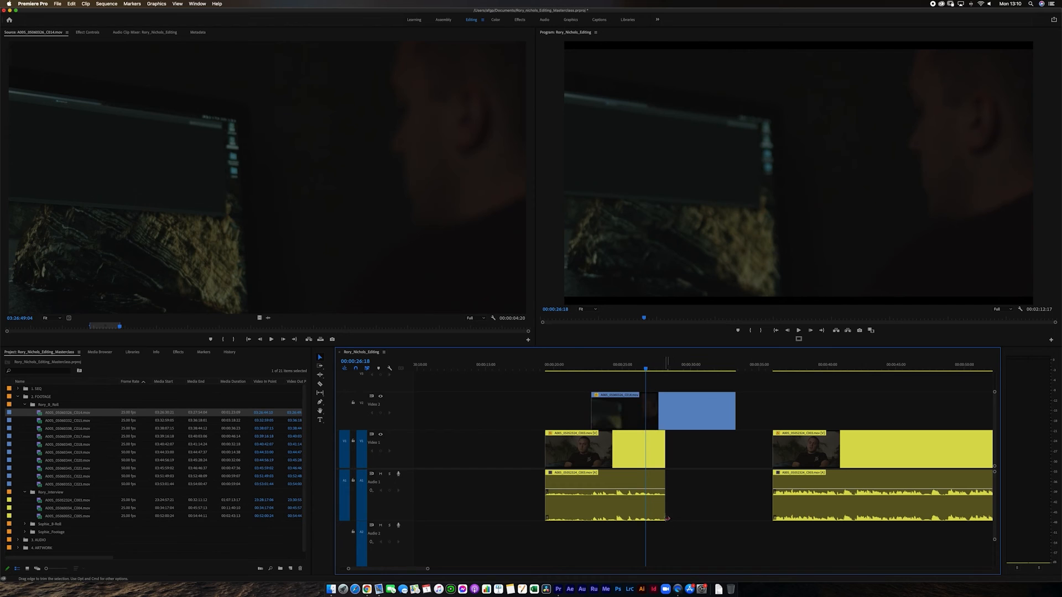
# - Unlink the first interview piece's video and audio, and check that each can be selected separately
pyautogui.rightClick(652, 511)
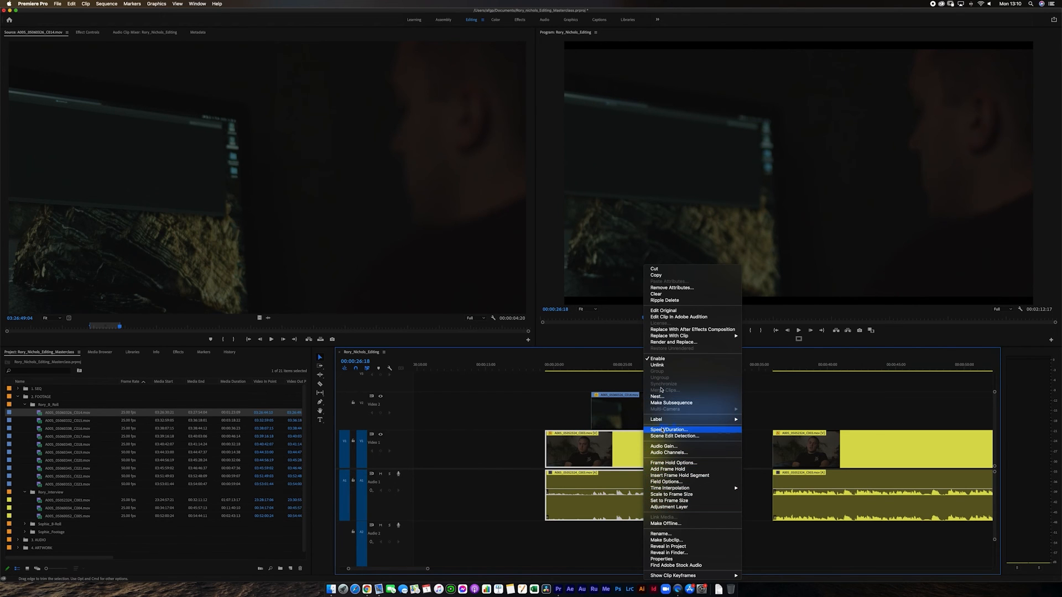
pyautogui.click(657, 365)
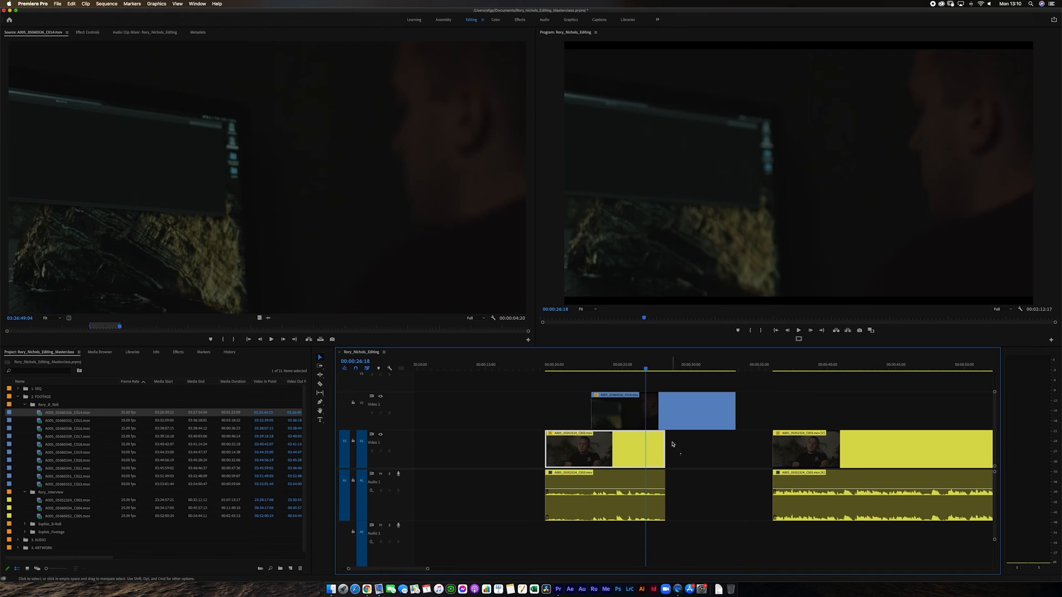
pyautogui.moveTo(676, 499); pyautogui.dragTo(634, 497)
pyautogui.click(653, 455)
pyautogui.moveTo(664, 452)
pyautogui.mouseDown()
pyautogui.moveTo(636, 453)
pyautogui.moveTo(665, 453)
pyautogui.mouseUp()
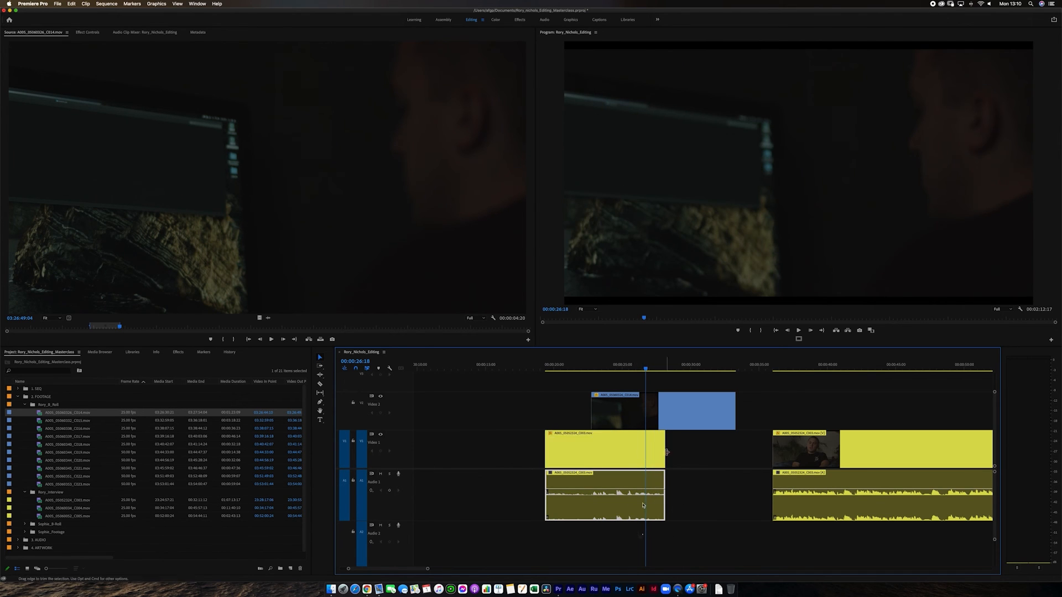
pyautogui.click(611, 553)
# - Extend only the first interview piece's audio to the end of the B-roll clip, and play it back from 00:00:26:18
pyautogui.click(807, 461)
pyautogui.moveTo(776, 459)
pyautogui.mouseDown()
pyautogui.moveTo(794, 456)
pyautogui.moveTo(759, 464)
pyautogui.moveTo(771, 466)
pyautogui.mouseUp()
pyautogui.click(660, 517)
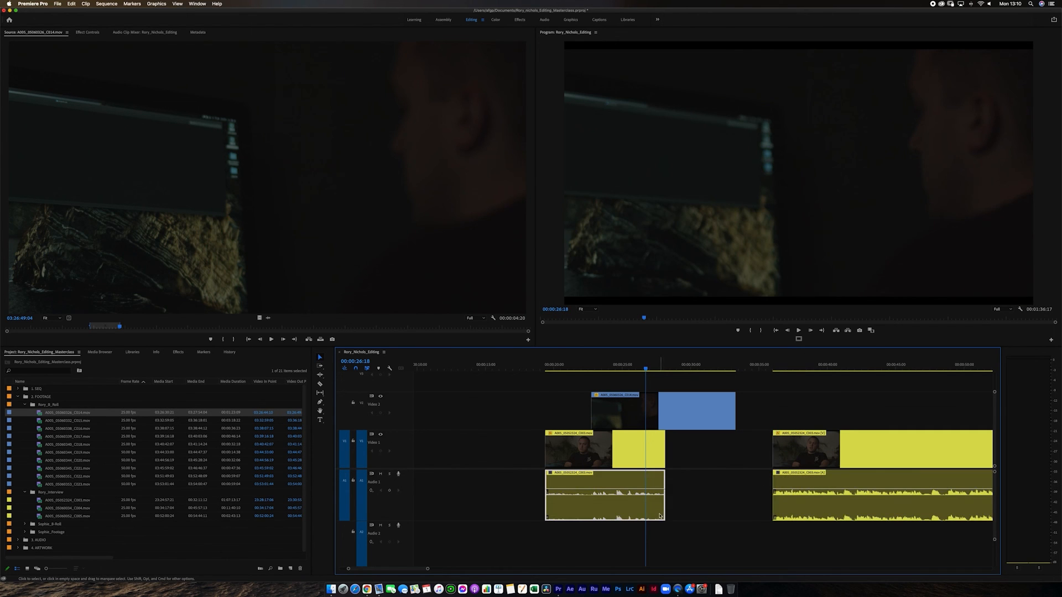
pyautogui.moveTo(665, 510); pyautogui.dragTo(735, 512)
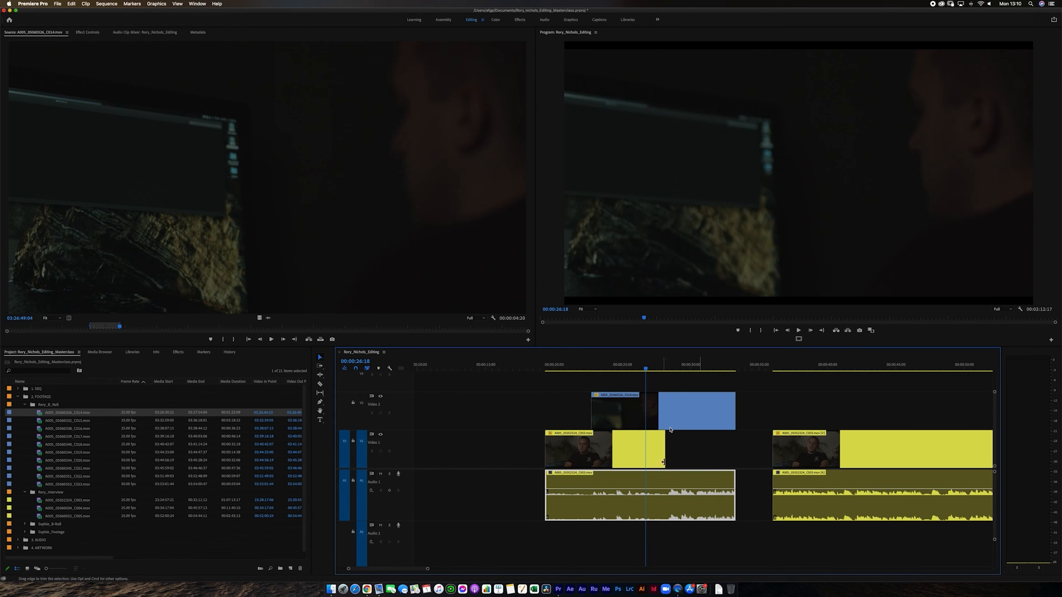
pyautogui.press('space')
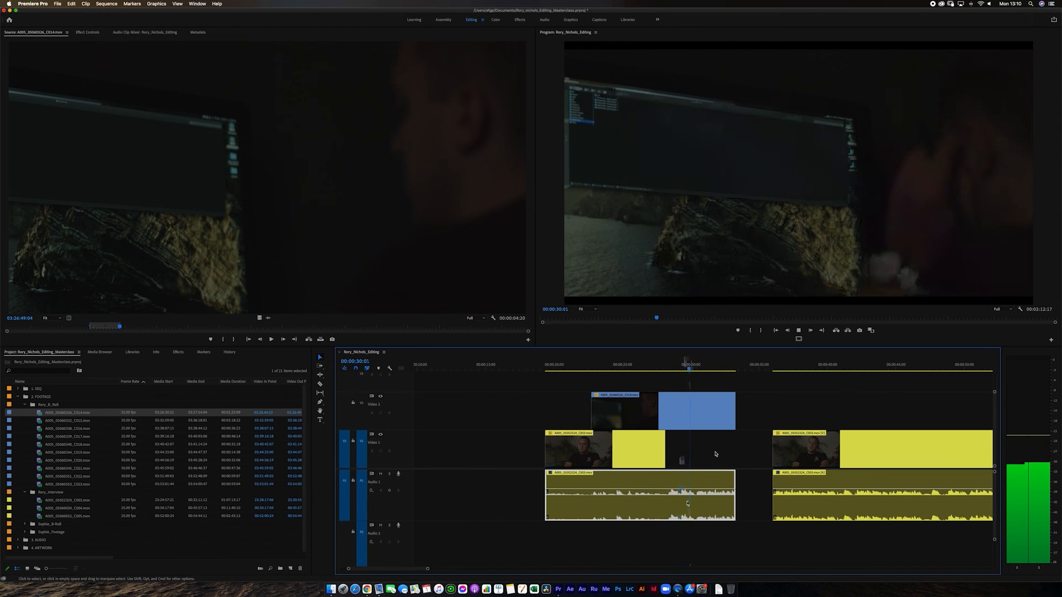
# - Stop playback, return the playhead to 00:00:21:13 and review how the B-roll and interview pieces are laid out
pyautogui.press('space')
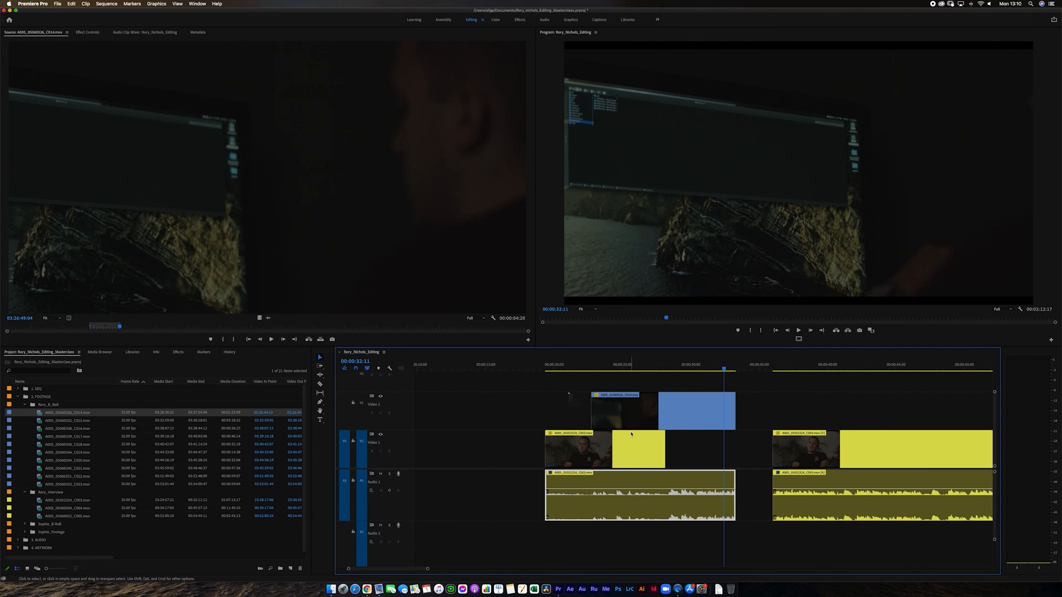
pyautogui.click(575, 369)
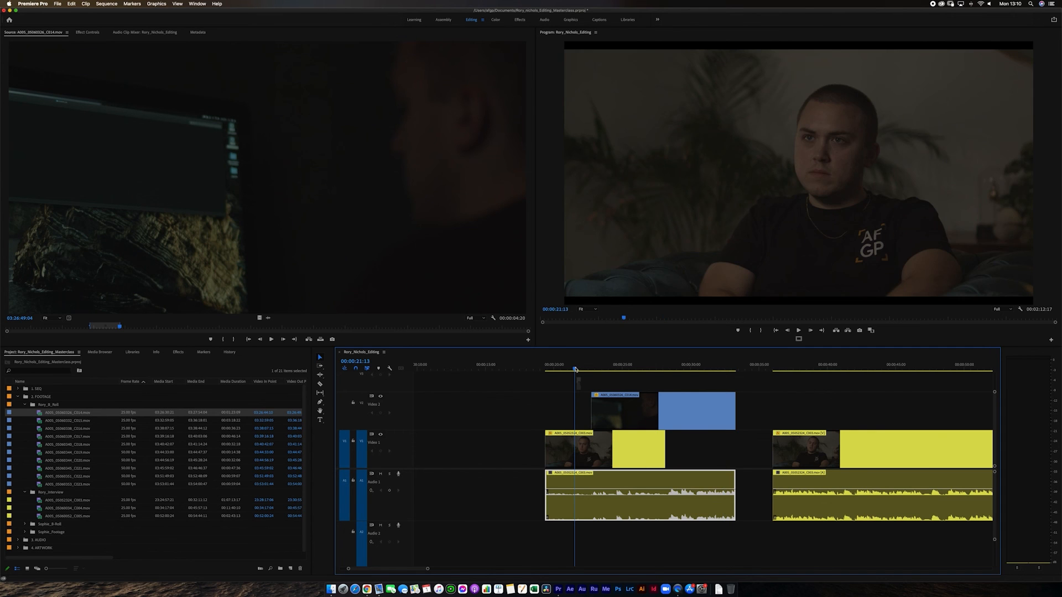
pyautogui.press('-')
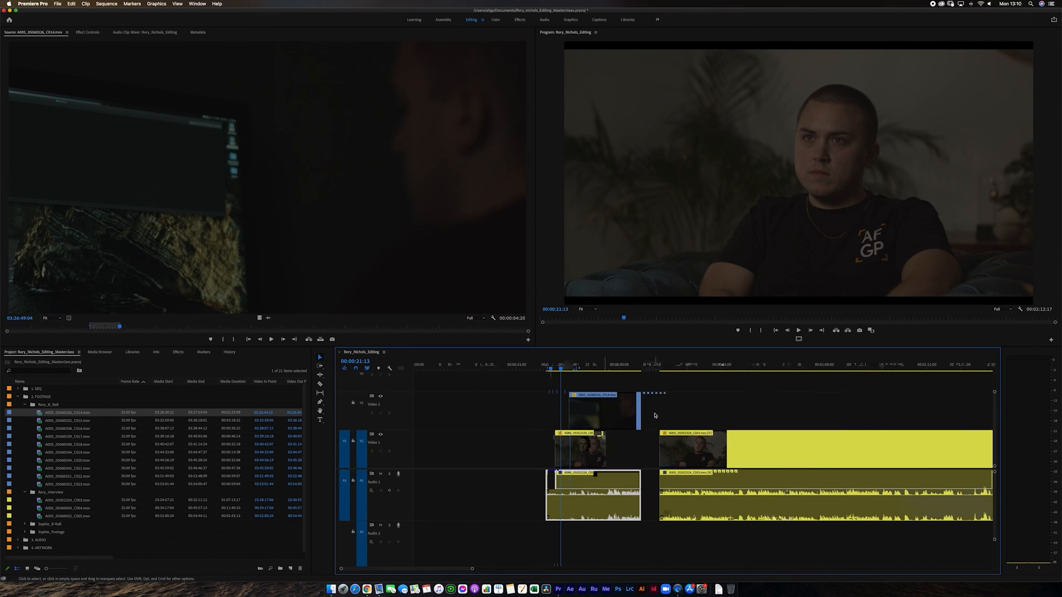
pyautogui.press('=')
pyautogui.press('-')
pyautogui.press('-')
pyautogui.press('=')
pyautogui.press('=')
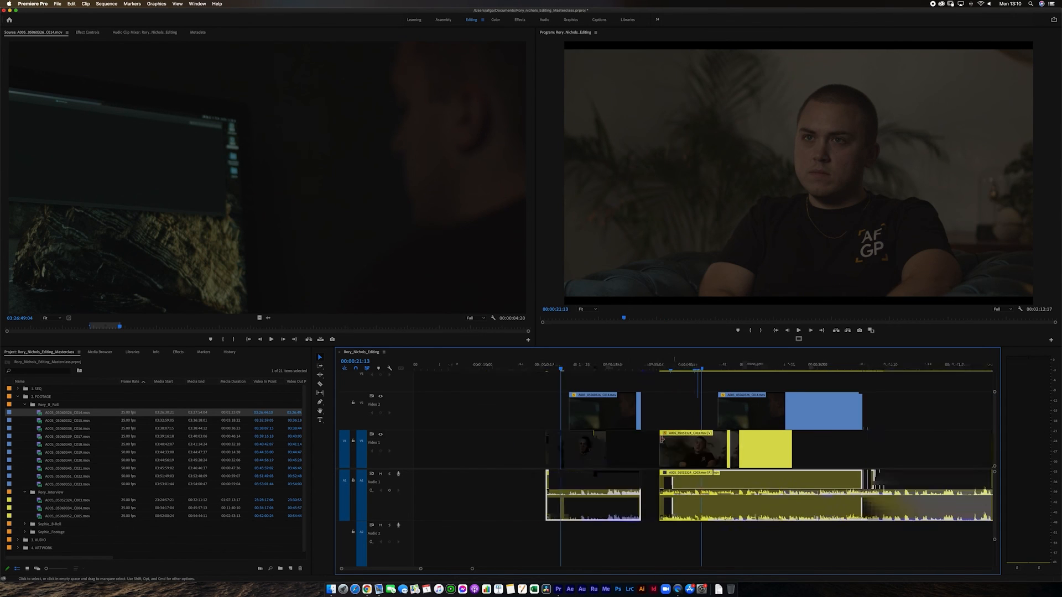
pyautogui.press('-')
pyautogui.press('-')
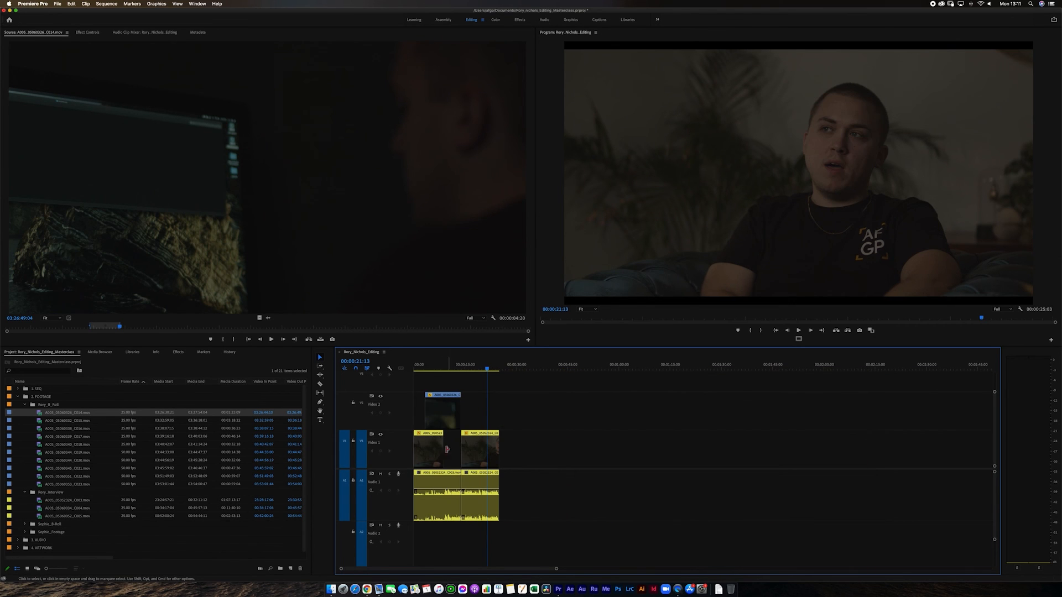
# - Play the sequence from its start into the B-roll section that bridges the two interview pieces
pyautogui.moveTo(426, 368); pyautogui.dragTo(380, 383)
pyautogui.press('space')
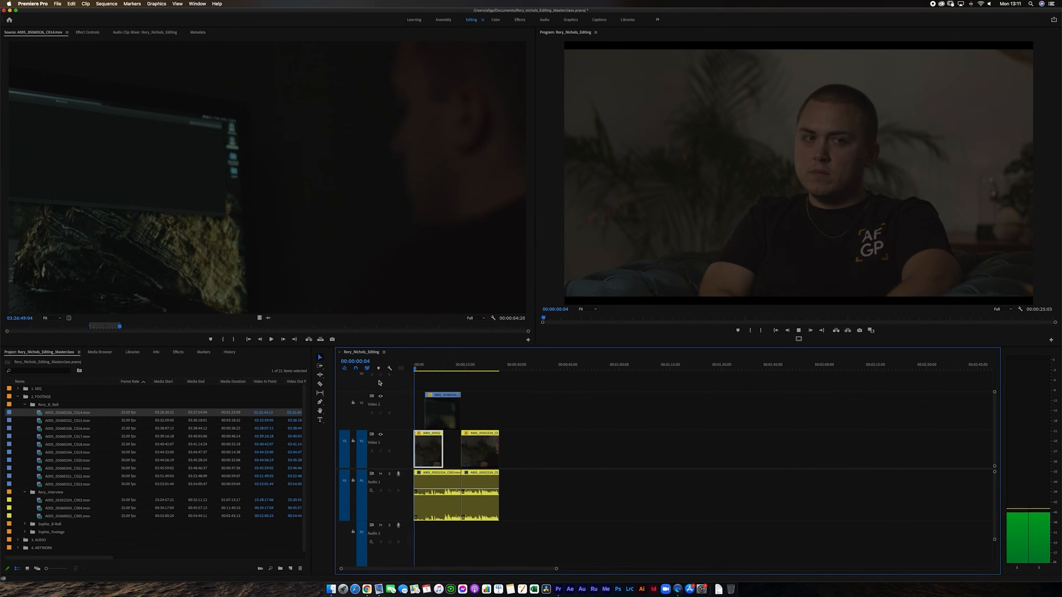
pyautogui.press('=')
pyautogui.press('=')
pyautogui.press('=')
pyautogui.press('=')
pyautogui.press('-')
pyautogui.press('-')
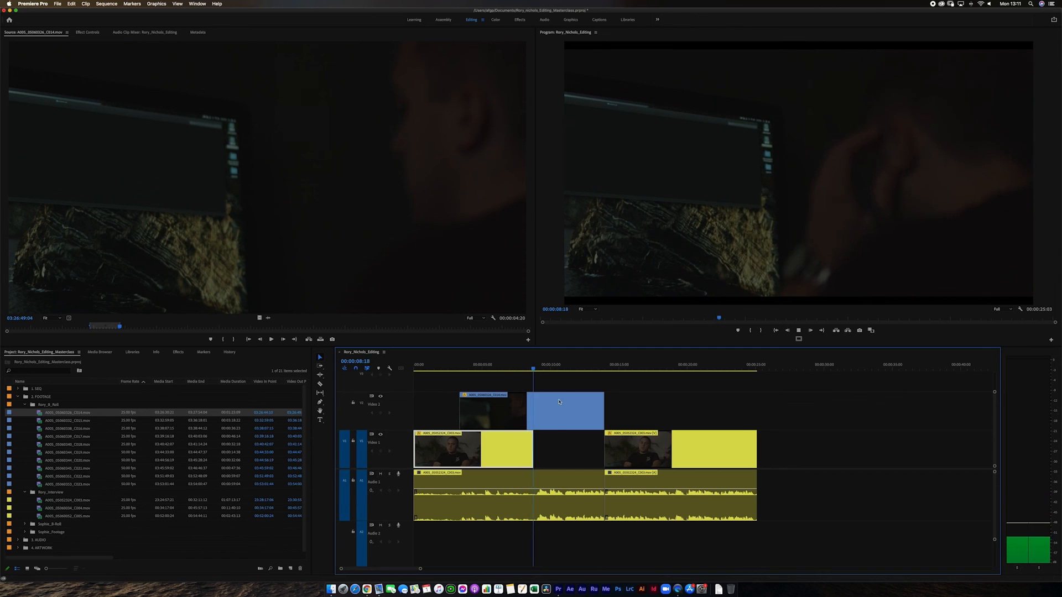
pyautogui.press('space')
# - Trim about 3 seconds off the ends of the B-roll and first interview audio, with the second interview piece following directly, and play the transition
pyautogui.moveTo(603, 412); pyautogui.dragTo(563, 411)
pyautogui.moveTo(601, 481); pyautogui.dragTo(564, 477)
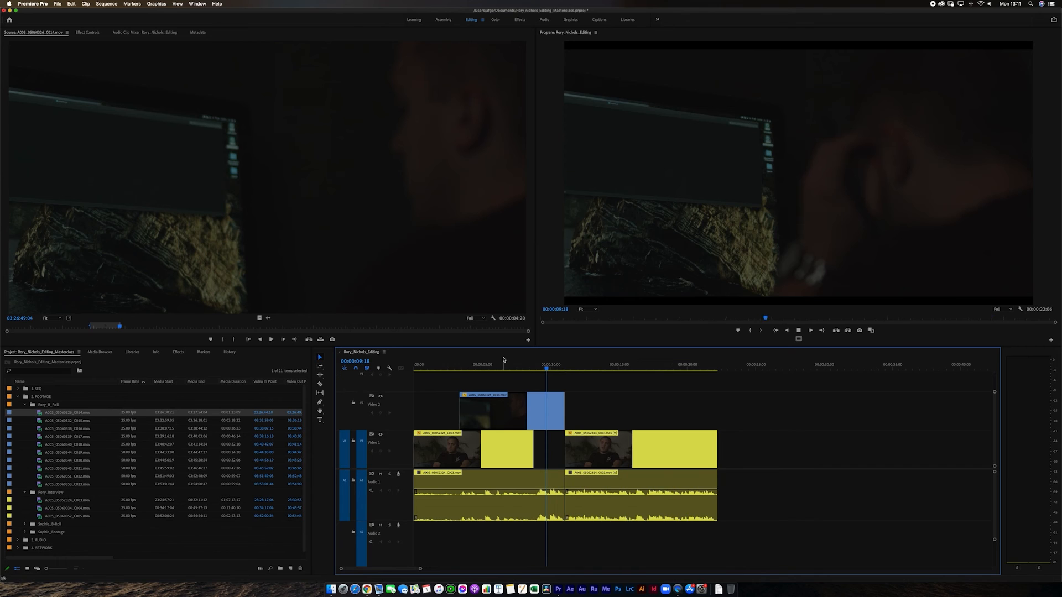
pyautogui.press('space')
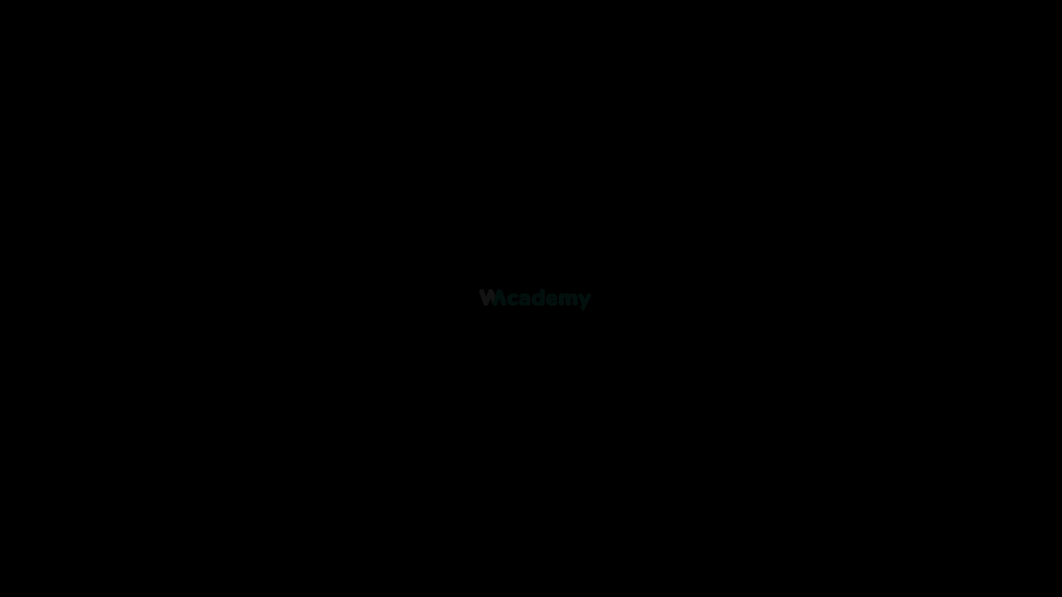